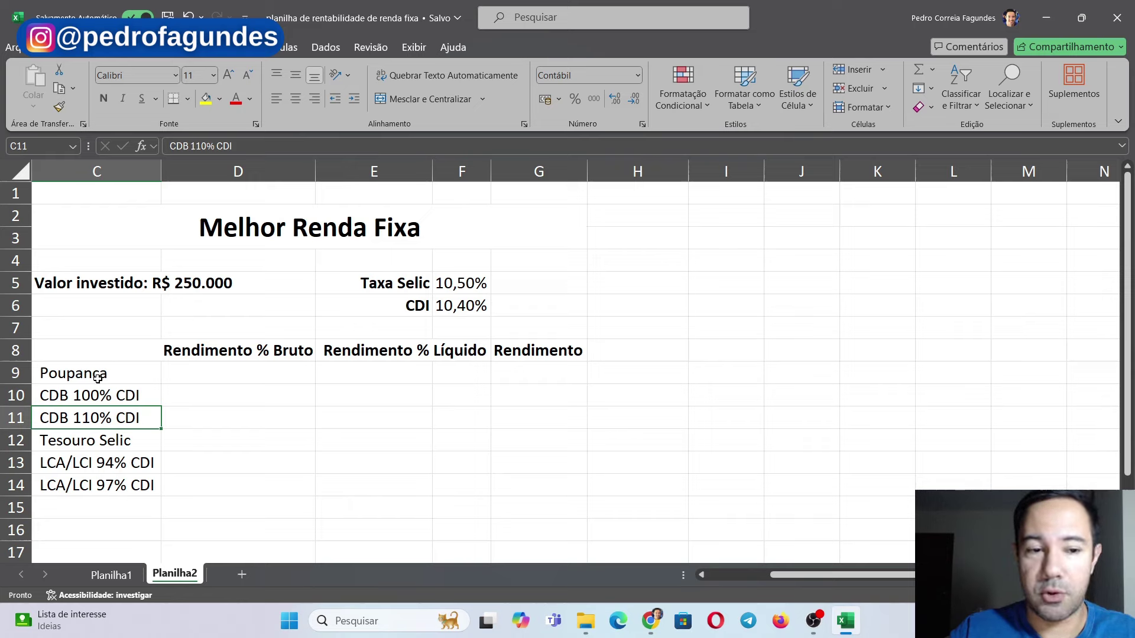
Review the fixed-income options from Poupança to LCA/LCI 97% CDI and the invested amount above the table.
key("Down")
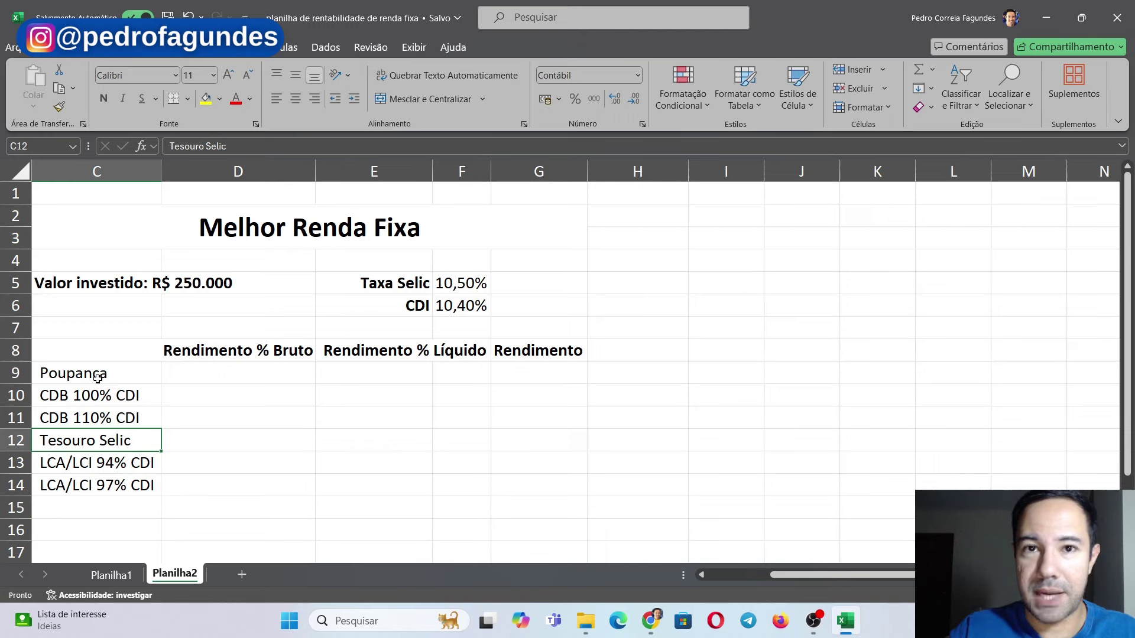
key("Down")
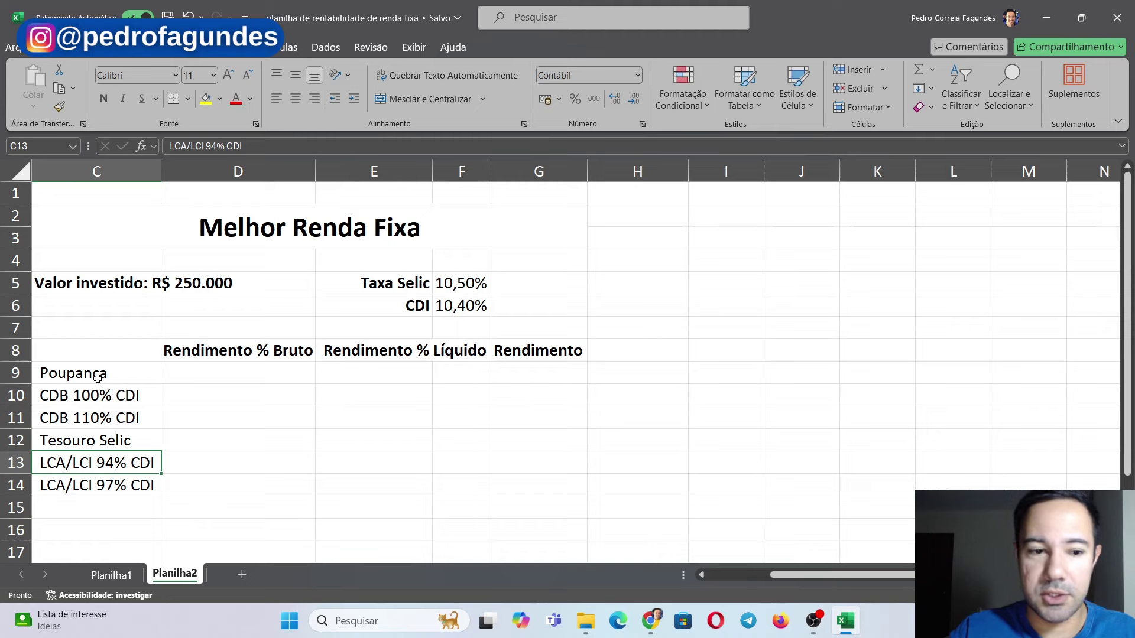
key("Down")
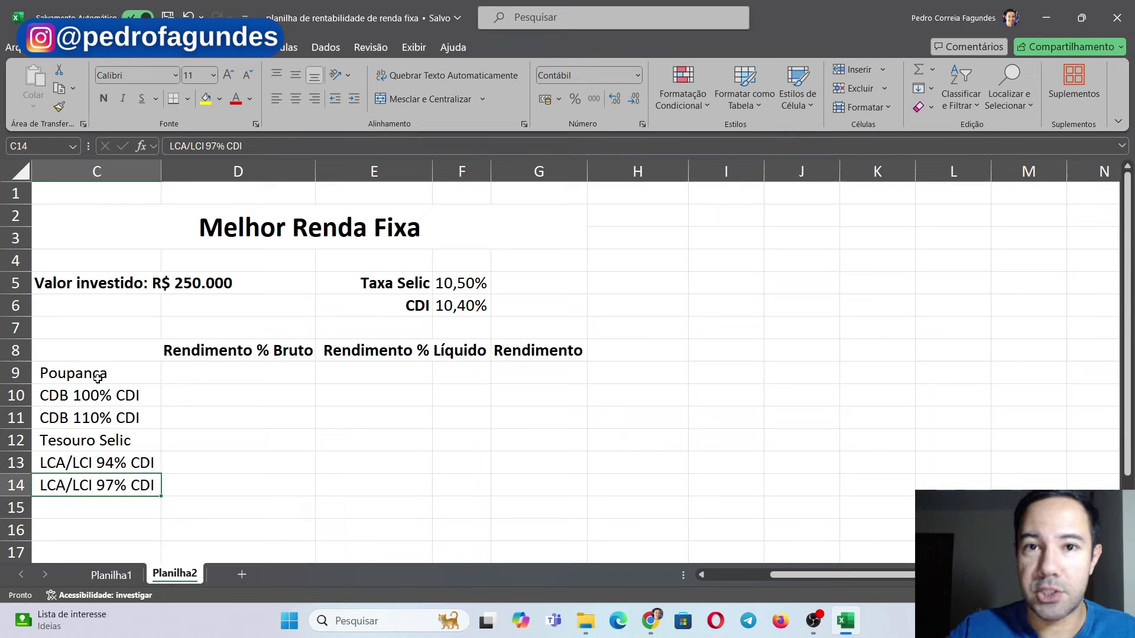
key("Up")
key("Up")
key("Up")
key("Up")
key("Up")
key("Up")
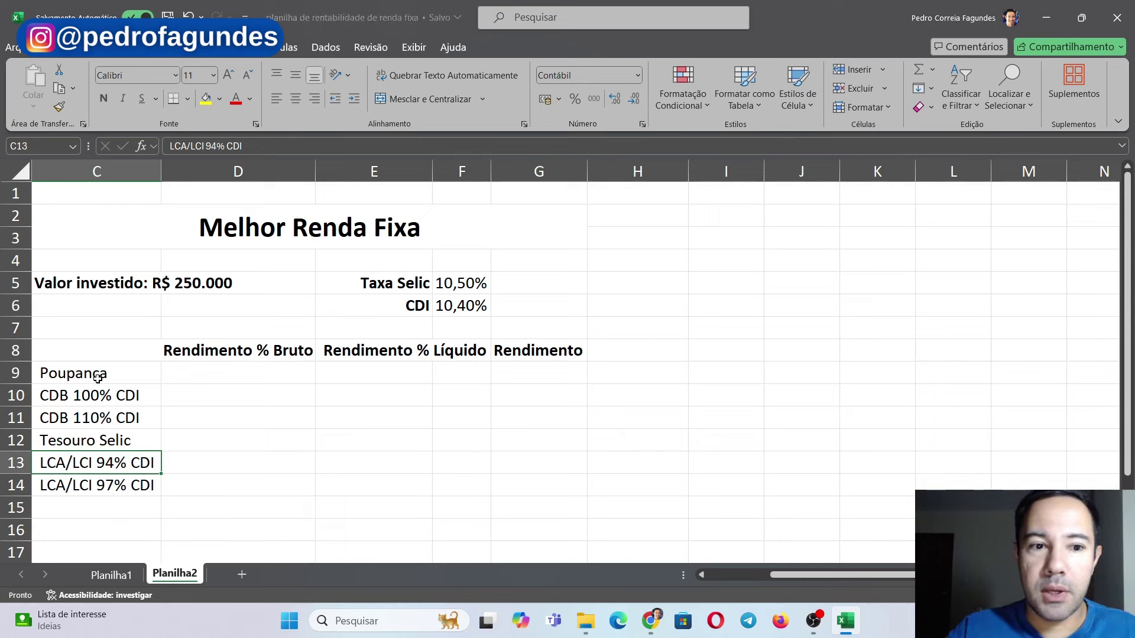
key("Up")
key("Up")
key("Up")
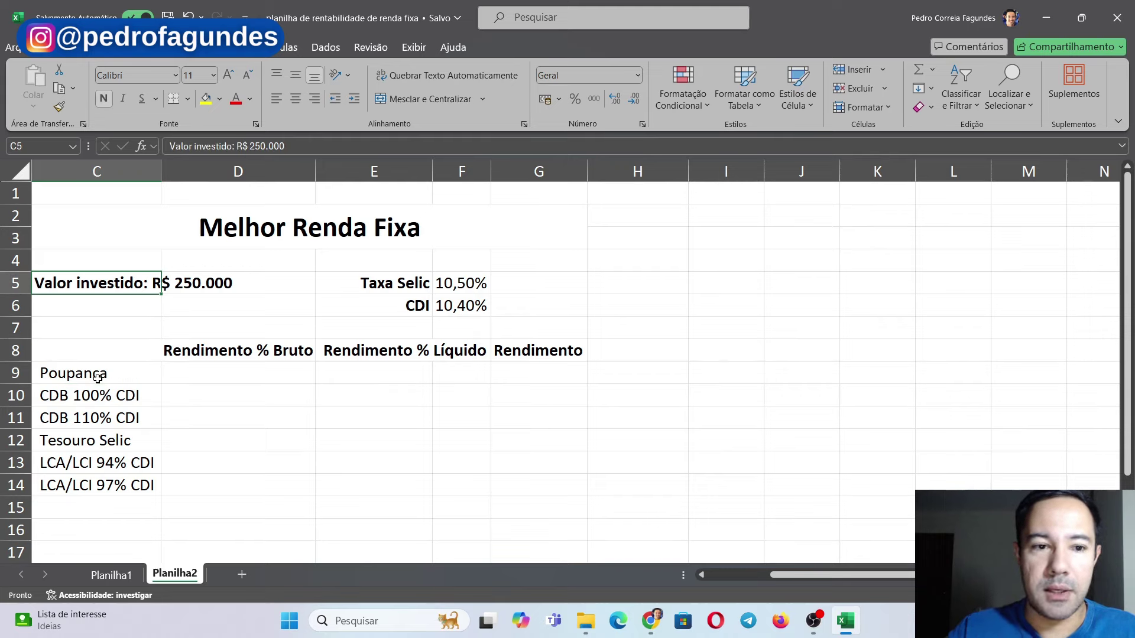
key("Down")
key("Down")
key("Down")
key("Down")
key("Down")
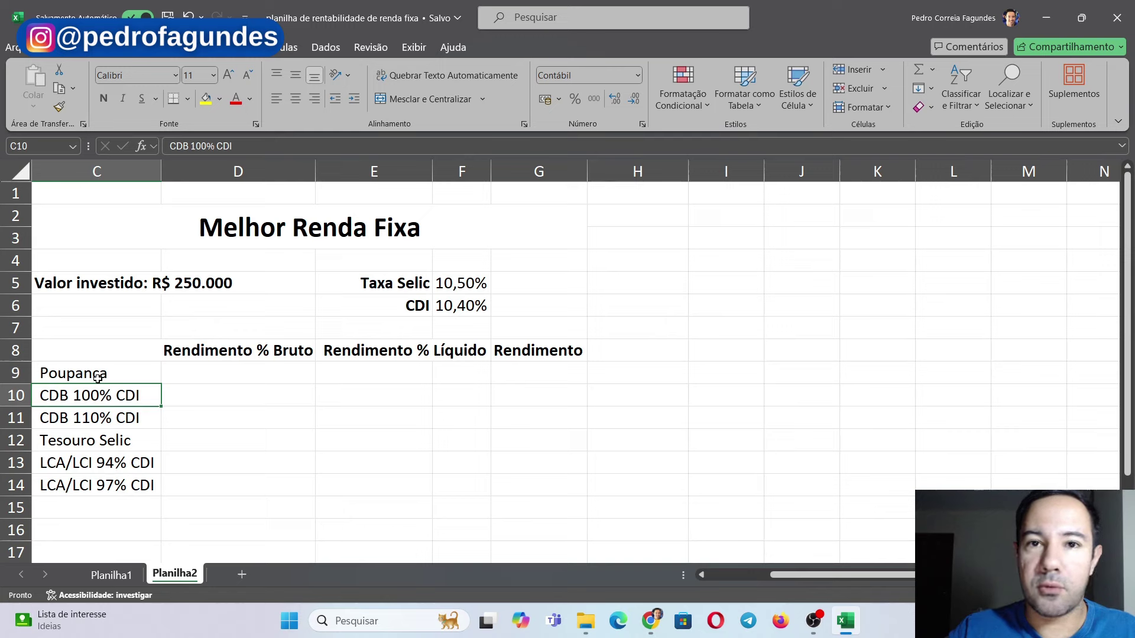
key("Up")
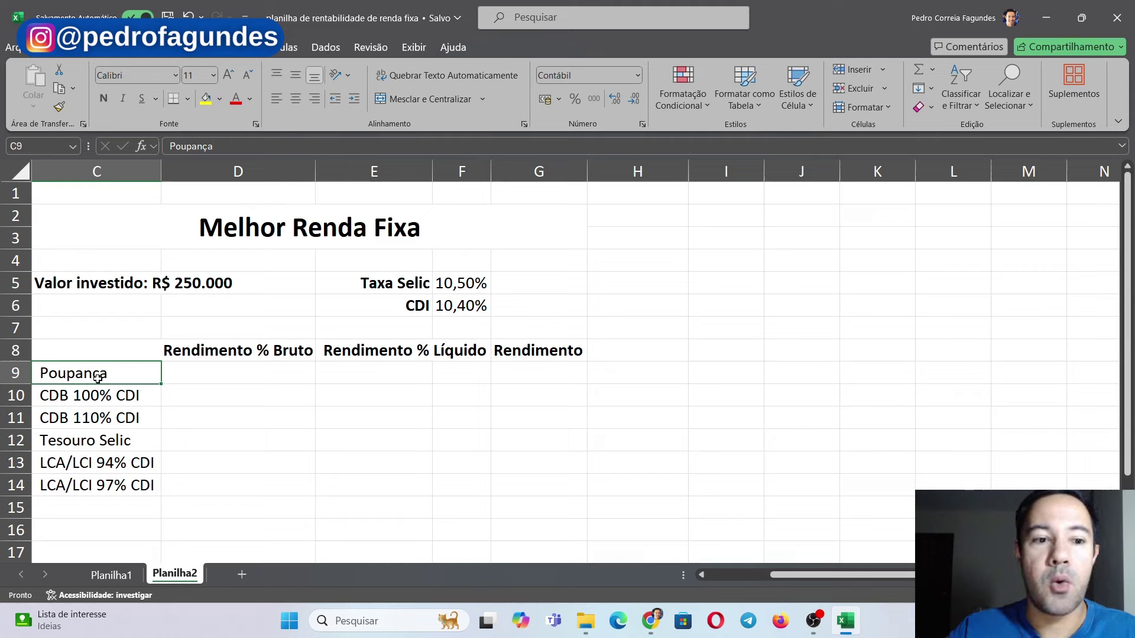
key("Down")
key("Down")
key("Down")
key("Down")
key("Down")
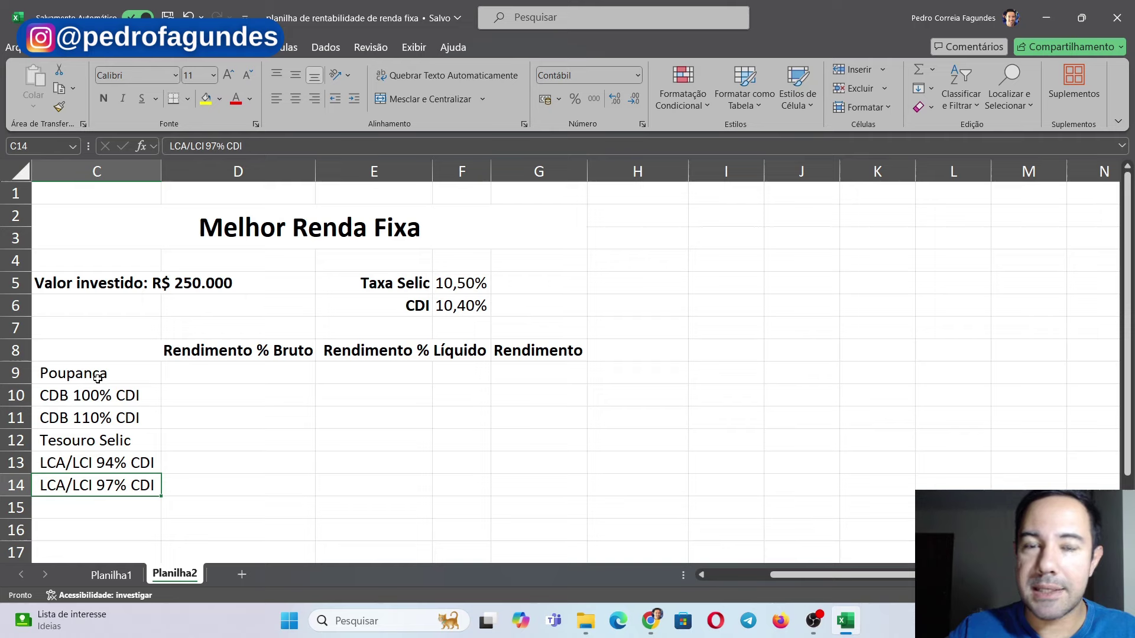
key("Up")
key("Up")
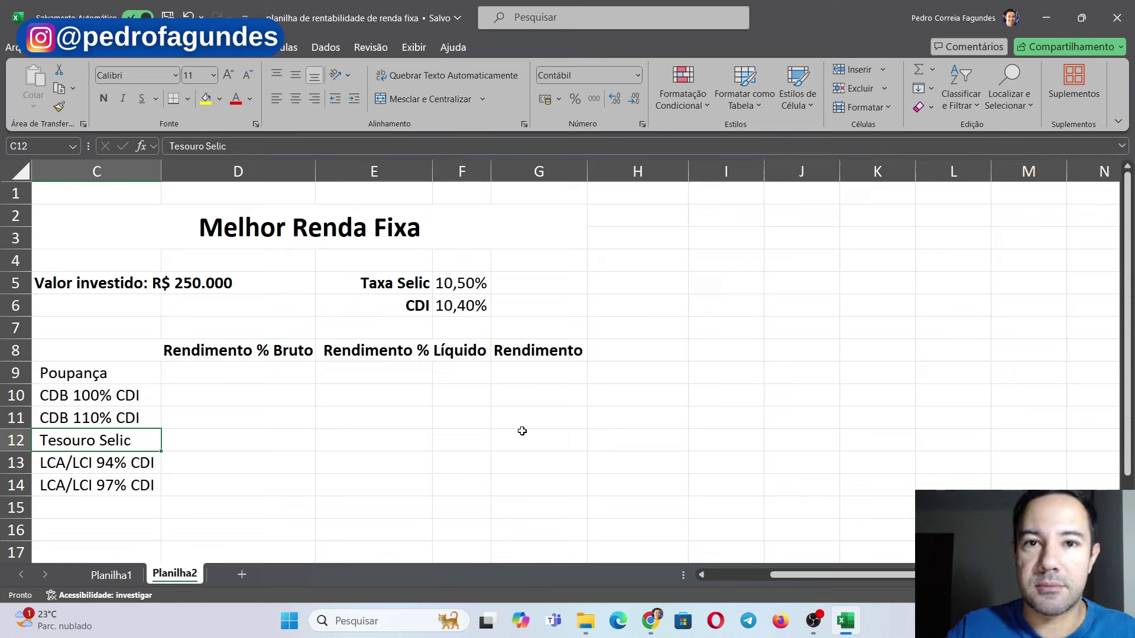
Check the Taxa Selic and CDI reference rates above the comparison table.
key("Up")
key("Up")
key("Up")
key("Up")
key("Up")
key("Up")
key("Up")
key("Right")
key("Right")
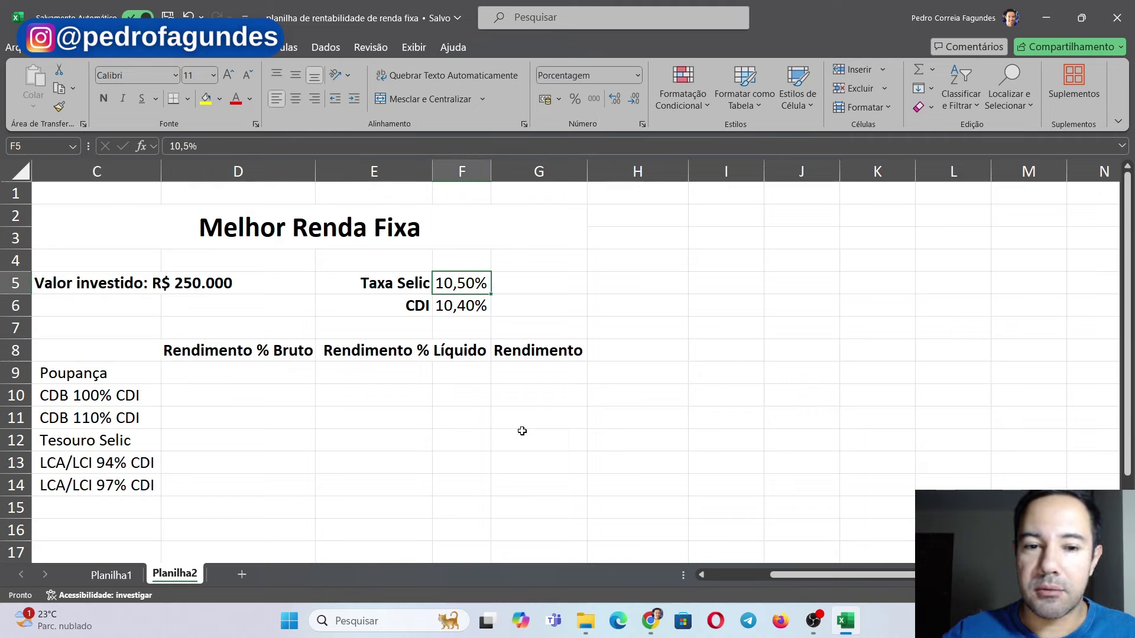
key("Down")
key("Left")
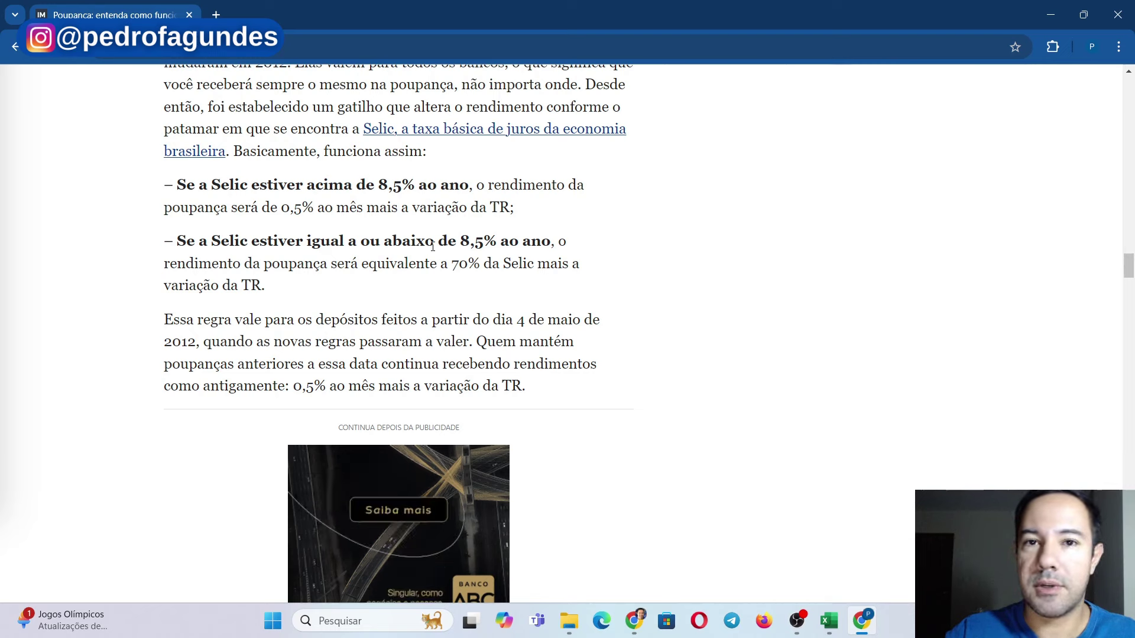
Switch back to the Excel workbook and enter 7,11% as Poupança's gross yield in D9.
key("alt+Tab")
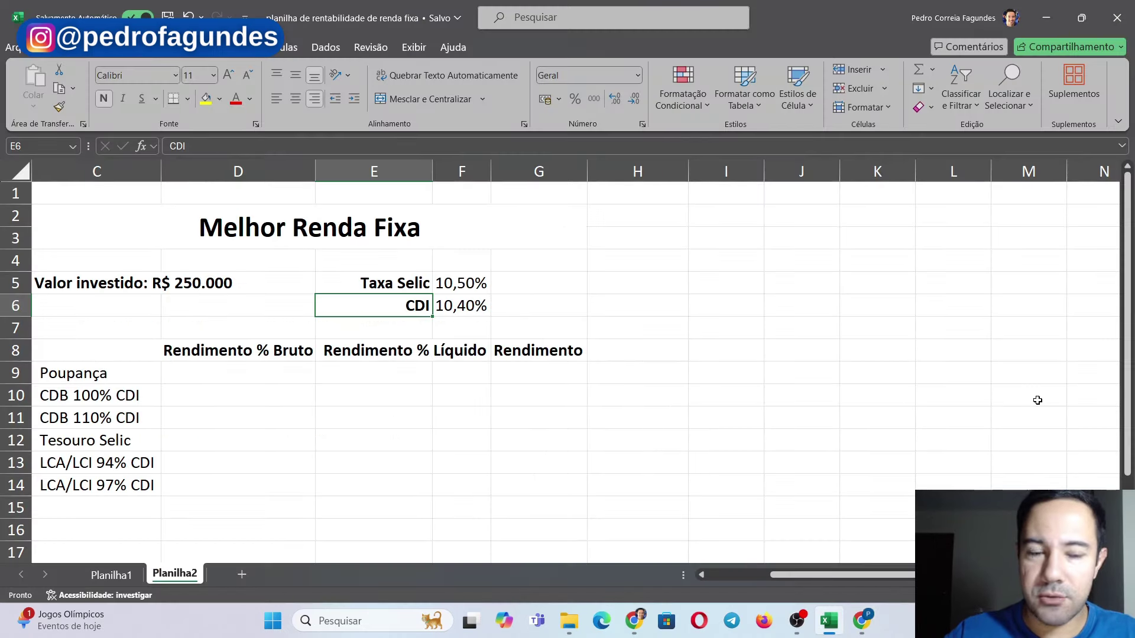
key("Down")
key("Down")
key("Down")
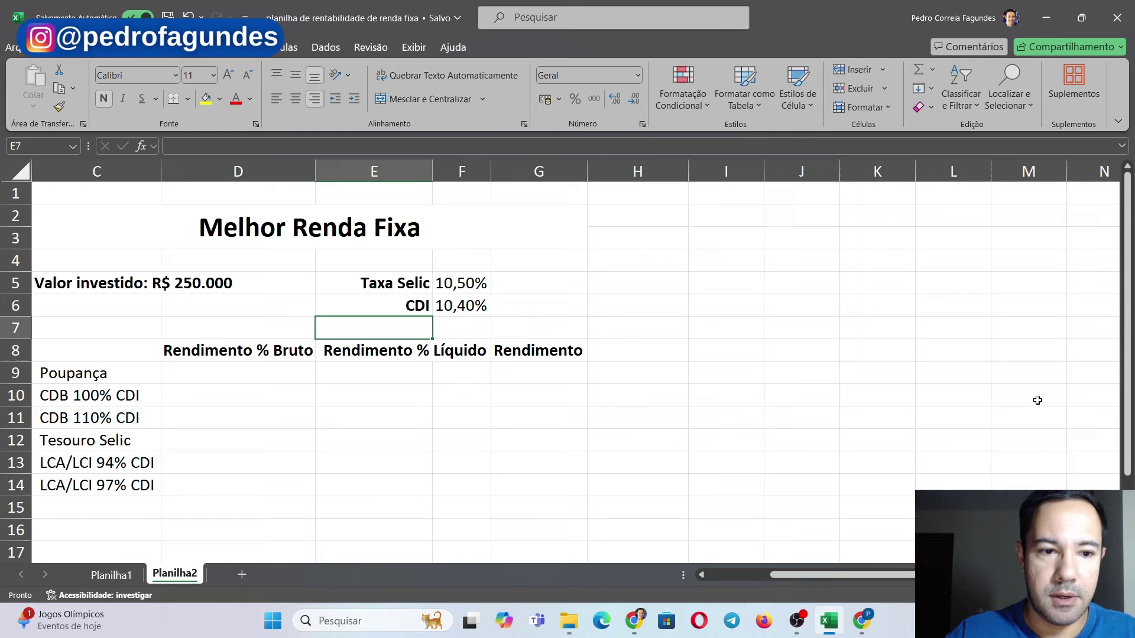
key("Left")
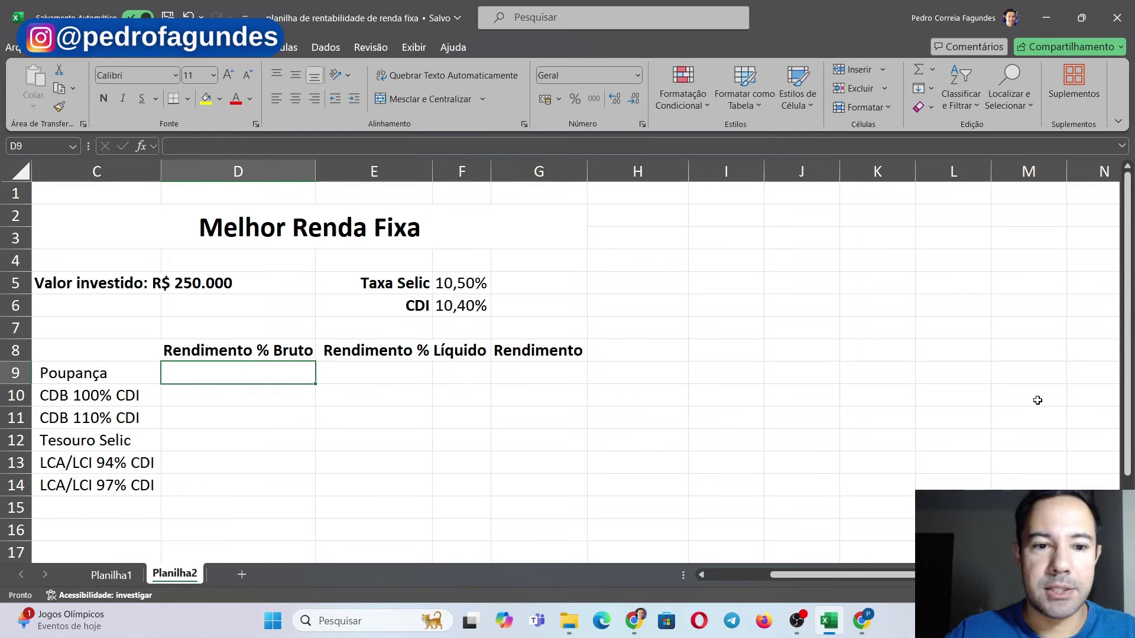
type("7,11%")
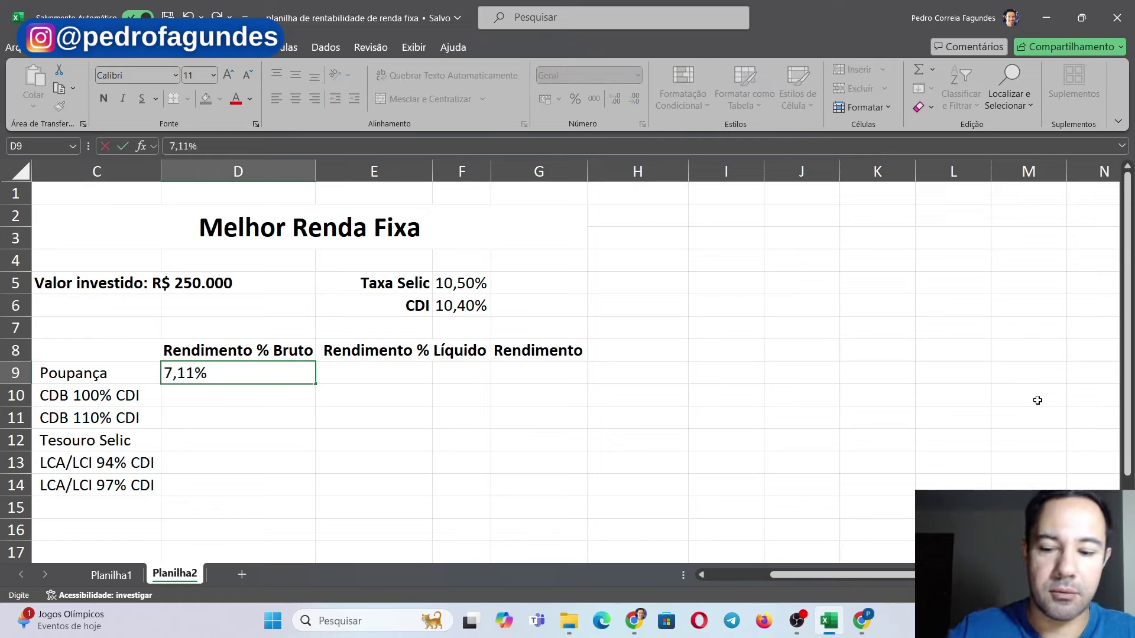
key("Return")
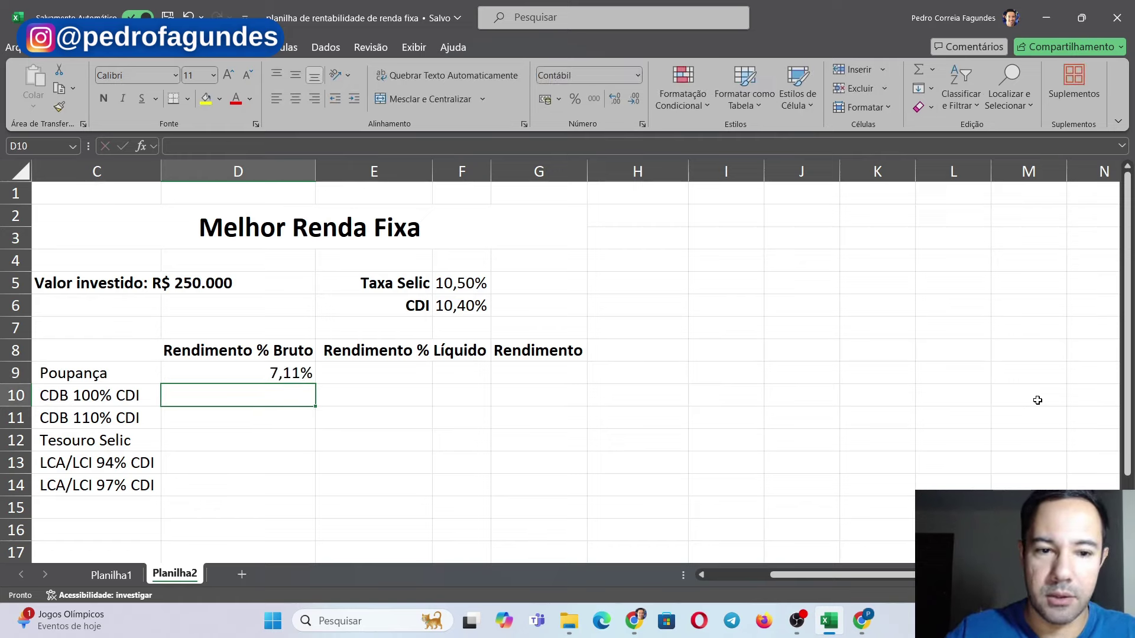
Copy Poupança's gross yield into its Rendimento % Líquido cell, E9.
key("Up")
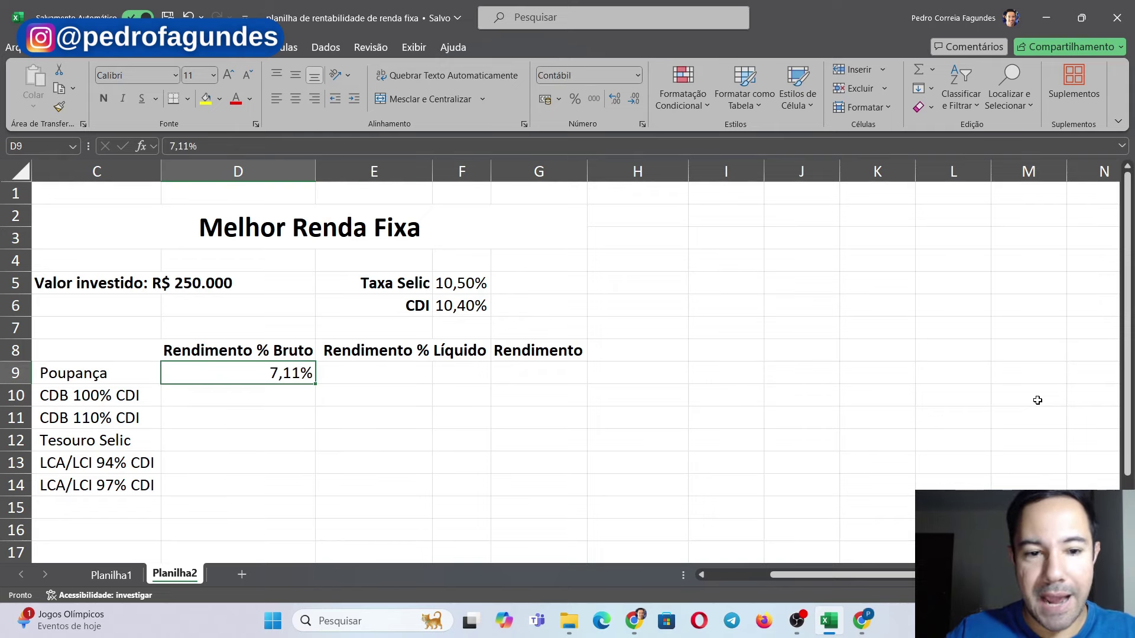
key("ctrl+c")
key("Right")
key("ctrl+v")
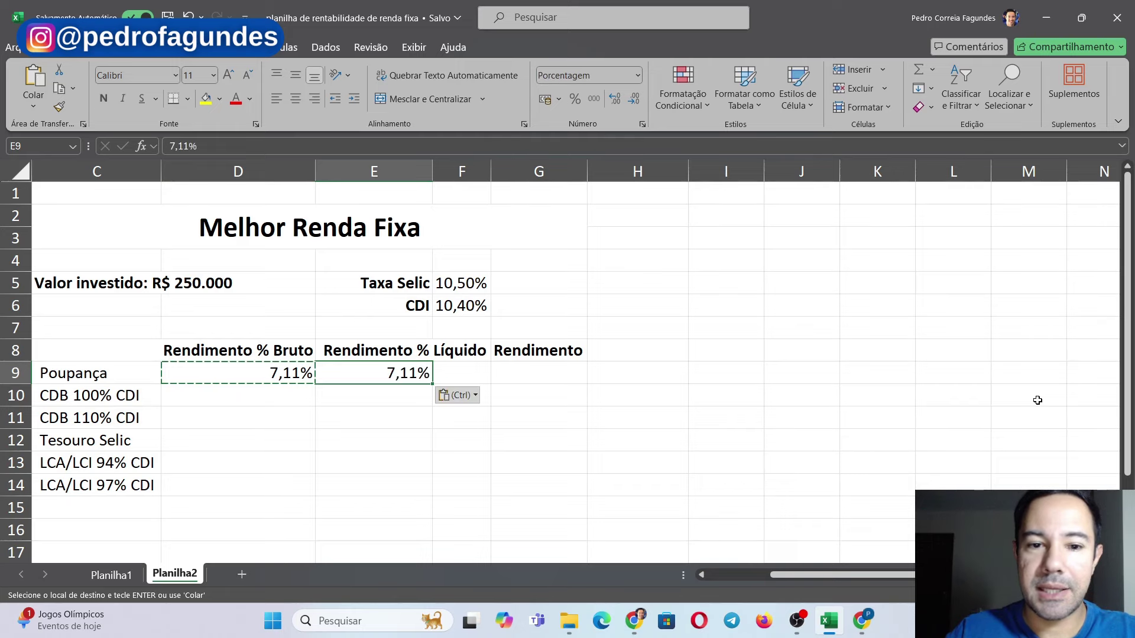
key("Right")
key("Escape")
Centre Poupança's gross yield horizontally in D9.
key("Left")
key("Left")
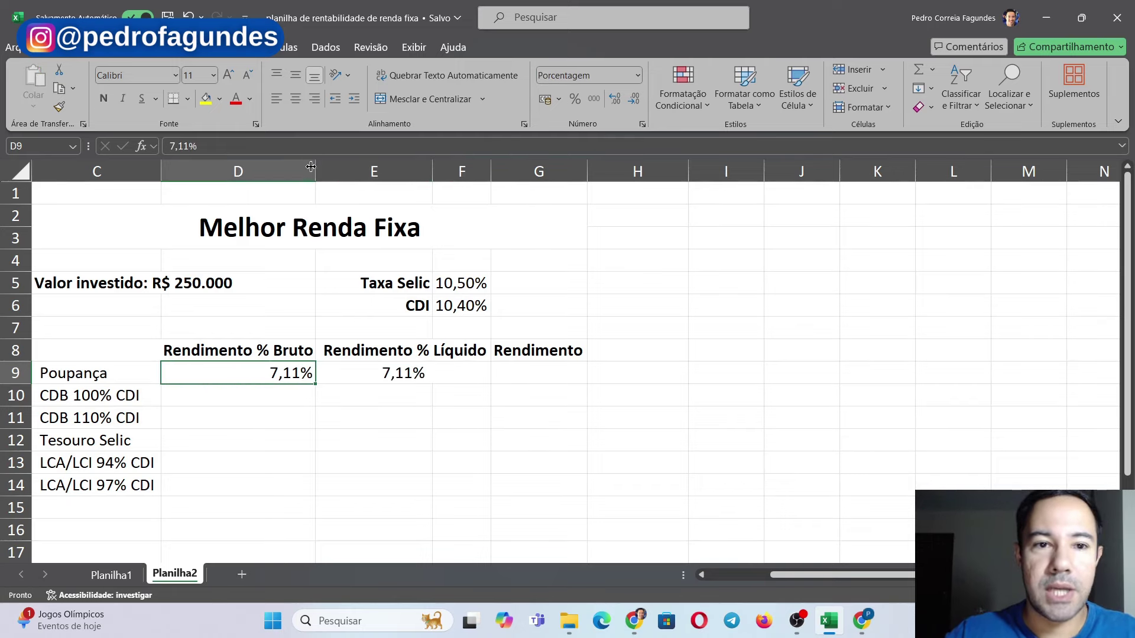
left_click(295, 99)
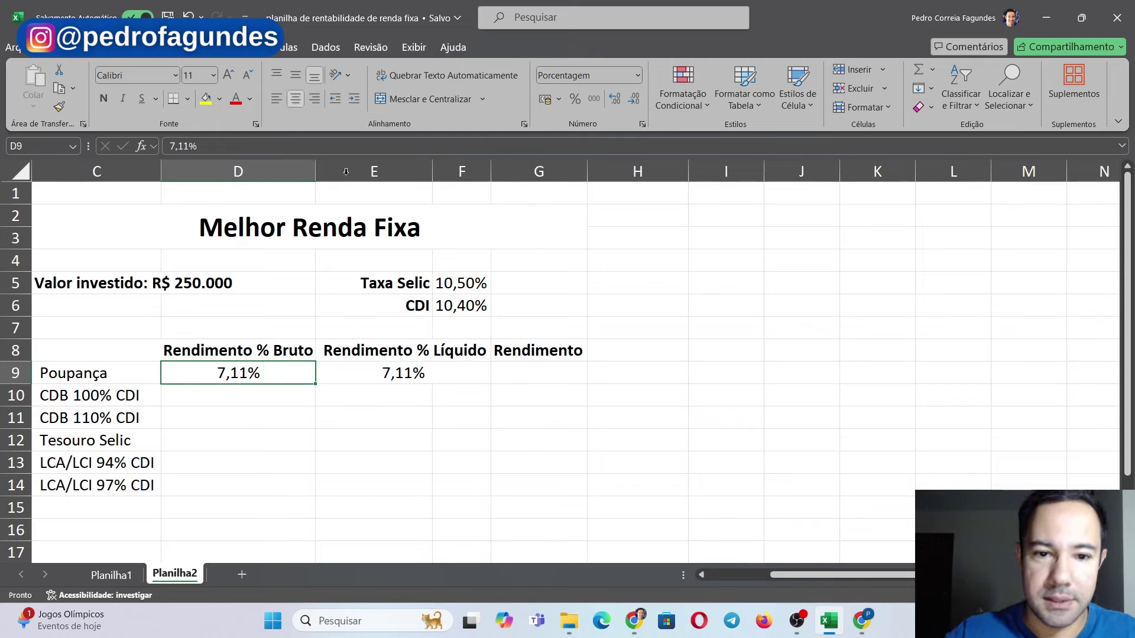
Store the invested amount as 250000 in D5 and calculate Poupança's Rendimento in G9 with =E9*D5.
left_click(399, 372)
key("Down")
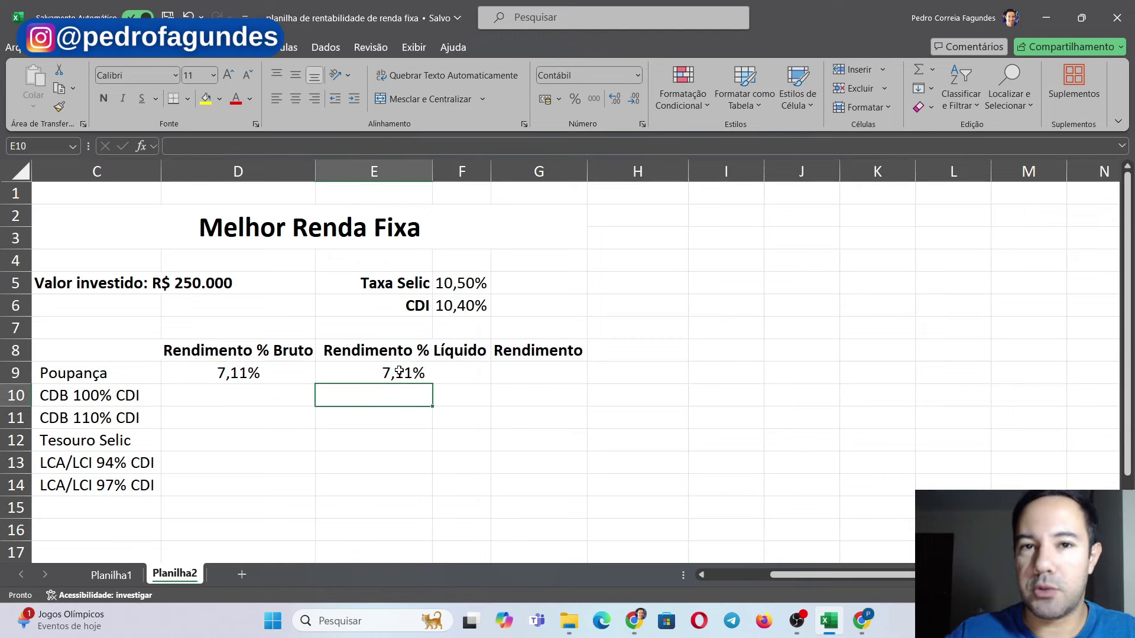
left_click(399, 372)
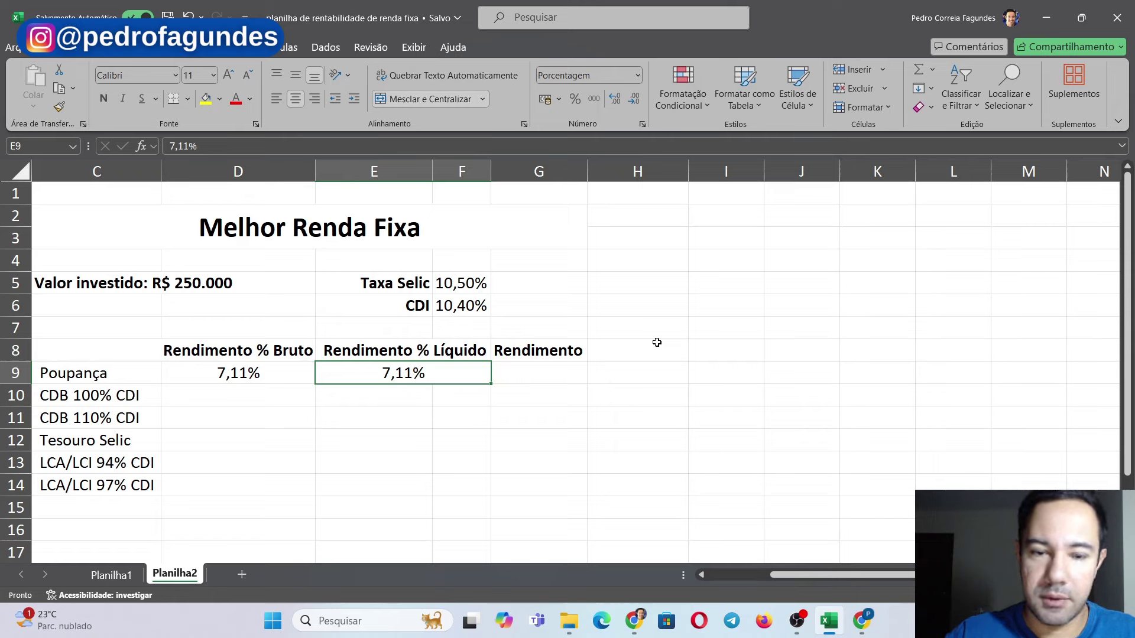
left_click(534, 371)
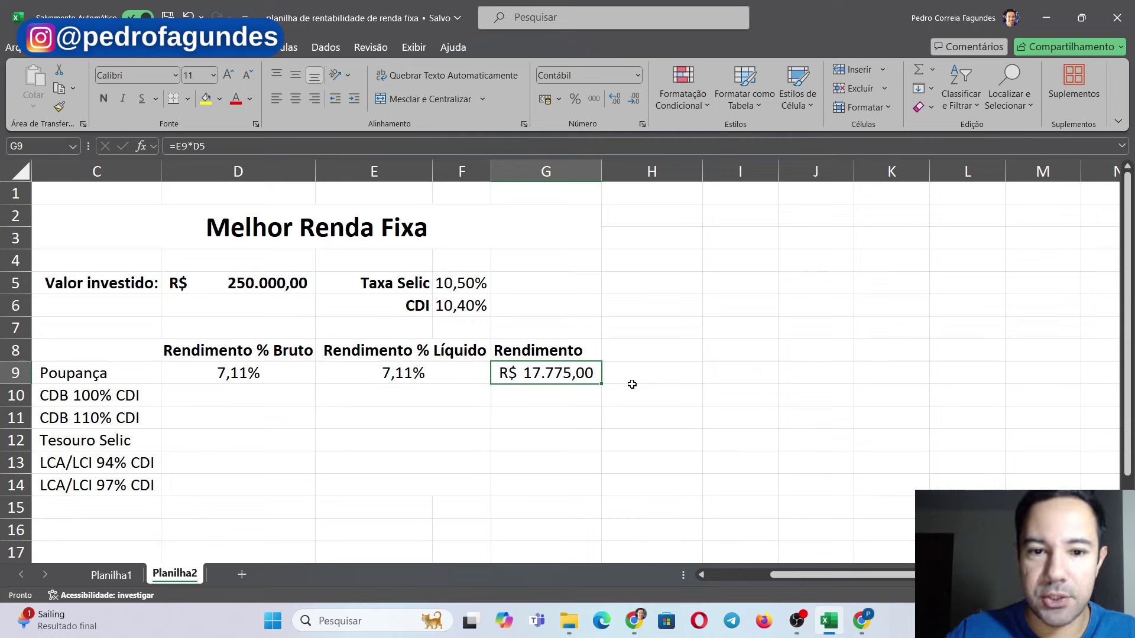
Review Poupança's gross yield, net yield and return, along with the invested amount in D5.
key("Left")
key("Left")
key("Left")
key("Right")
key("Right")
key("Right")
key("Left")
key("Left")
key("Left")
key("Left")
key("Right")
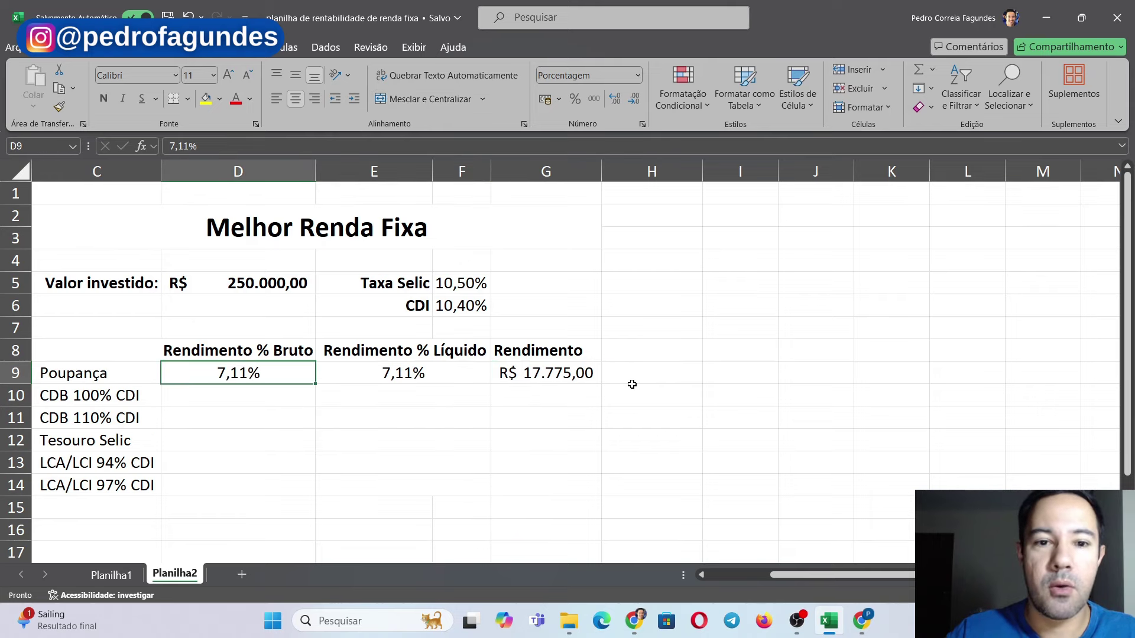
key("Up")
key("Up")
key("Up")
key("Up")
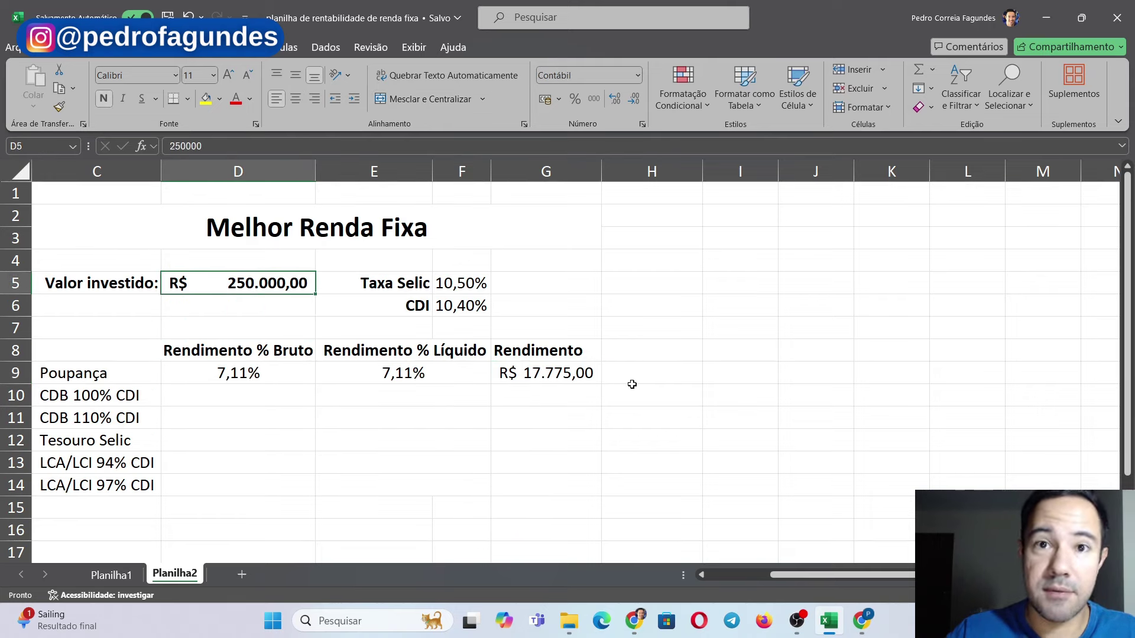
key("Down")
key("Down")
key("Down")
key("Down")
key("Down")
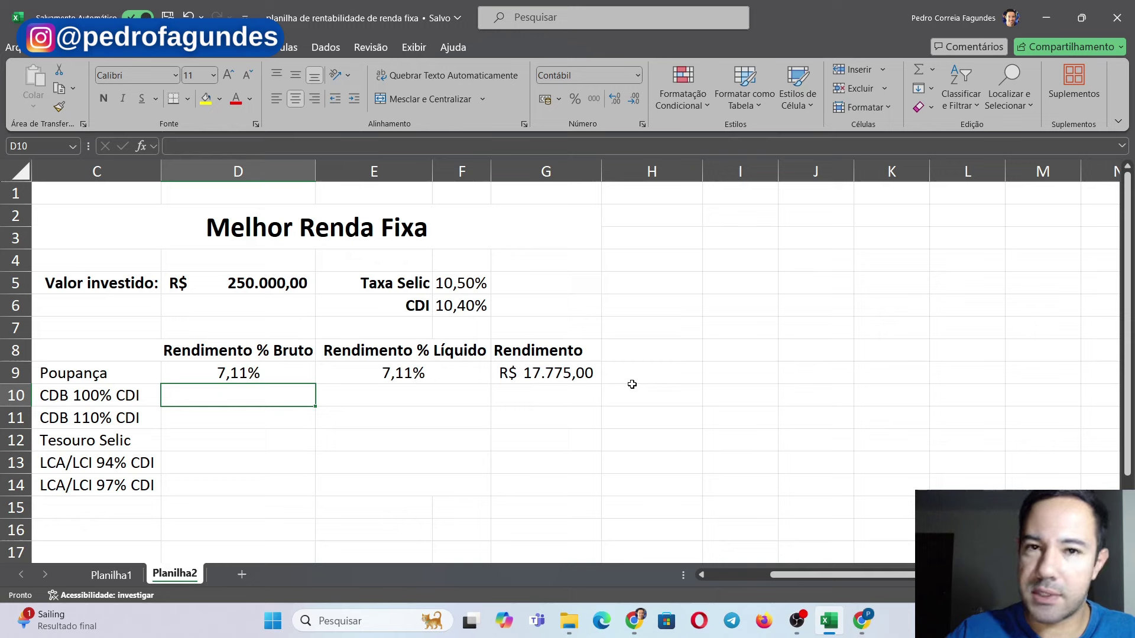
key("Left")
key("Right")
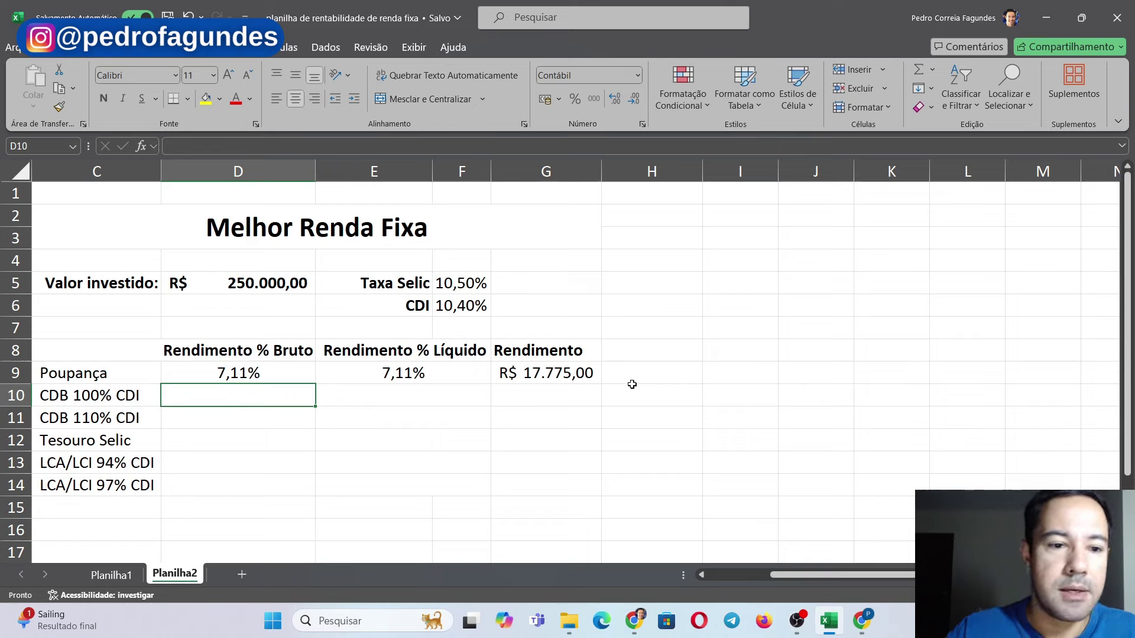
Enter 10,4% as the gross yield of CDB 100% CDI in D10, matching the CDI rate.
key("Right")
key("Up")
key("Up")
key("Up")
key("Up")
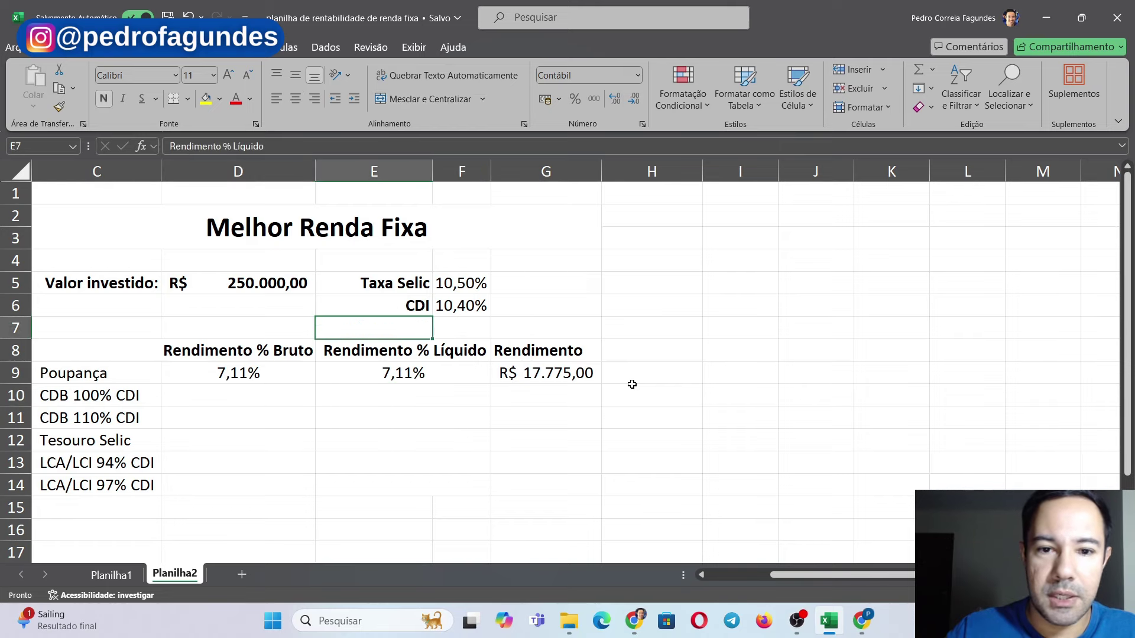
key("Down")
key("Down")
key("Down")
key("Down")
key("ctrl+z")
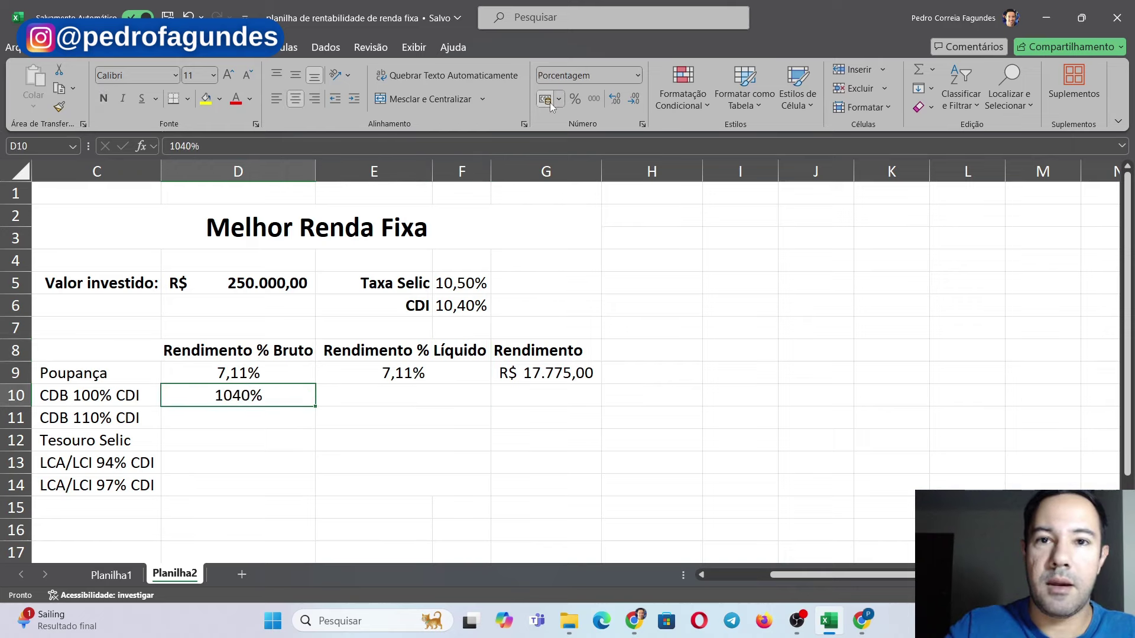
type("10,4")
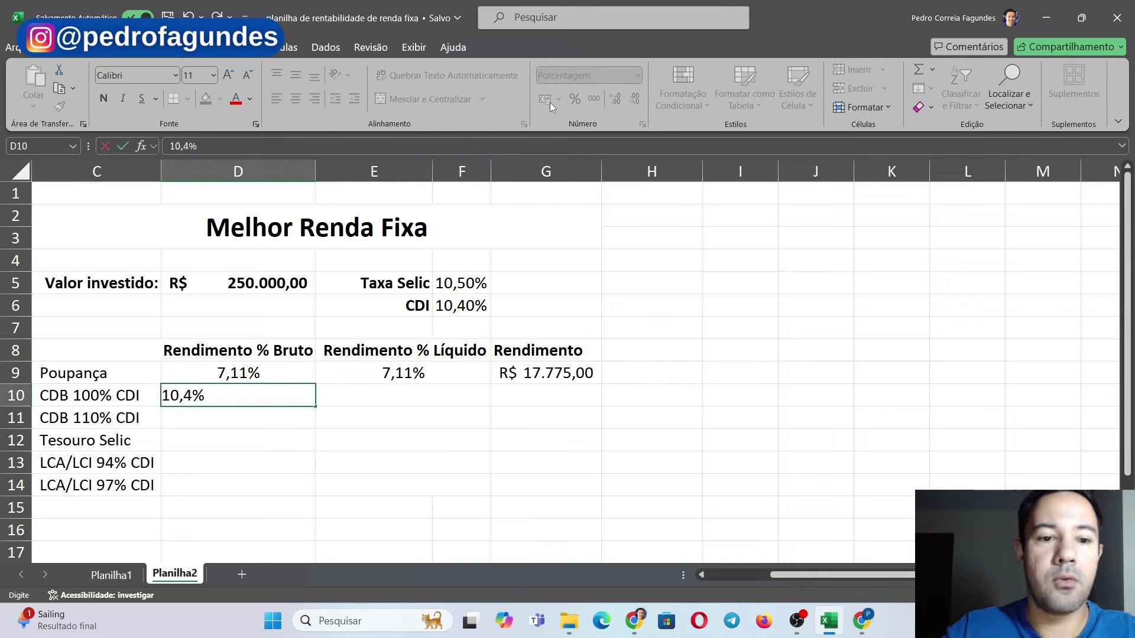
key("Return")
key("Up")
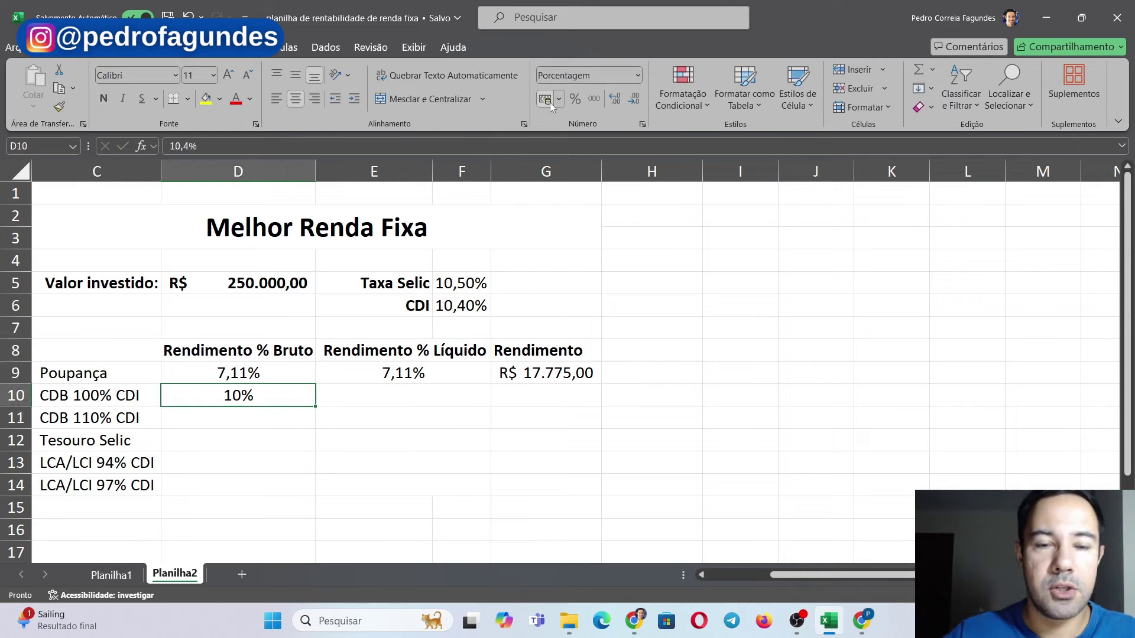
Display the gross yield of CDB 100% CDI with two decimal places.
left_click(617, 102)
left_click(617, 101)
key("Down")
key("Up")
Calculate the net yield of CDB 100% CDI in E10 with =D10*0,825, displayed with two decimal places.
key("Right")
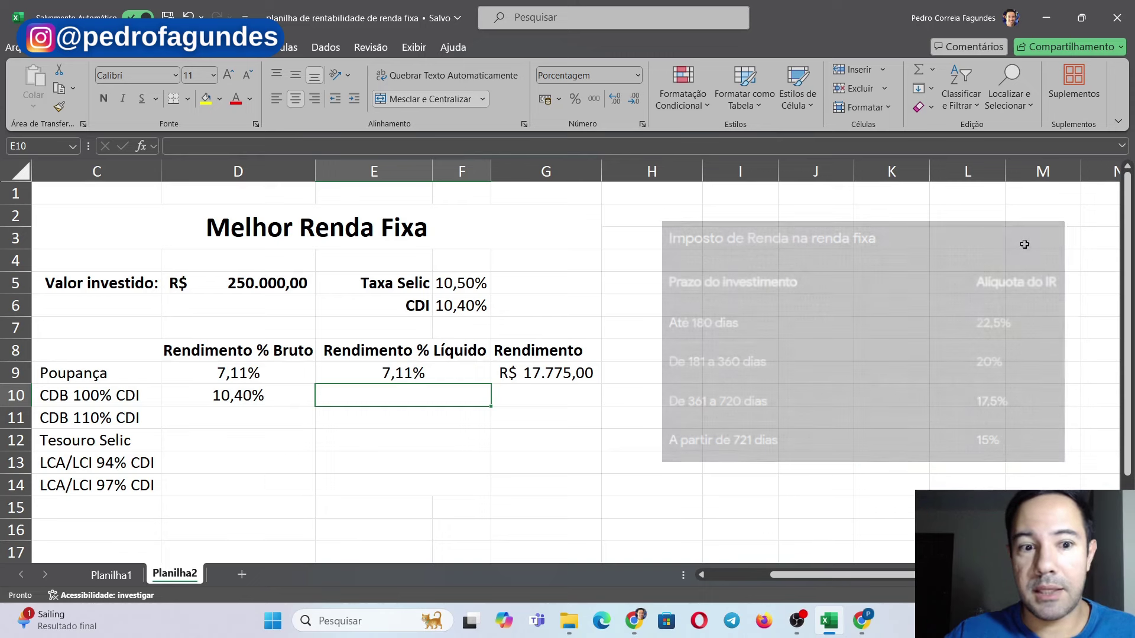
key("Left")
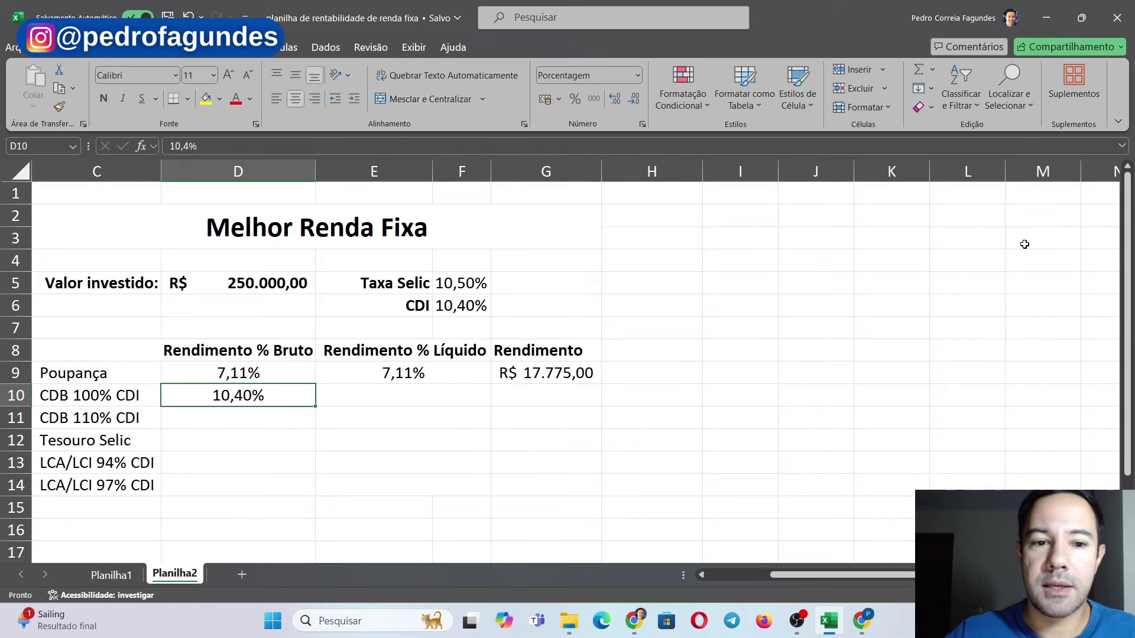
key("Right")
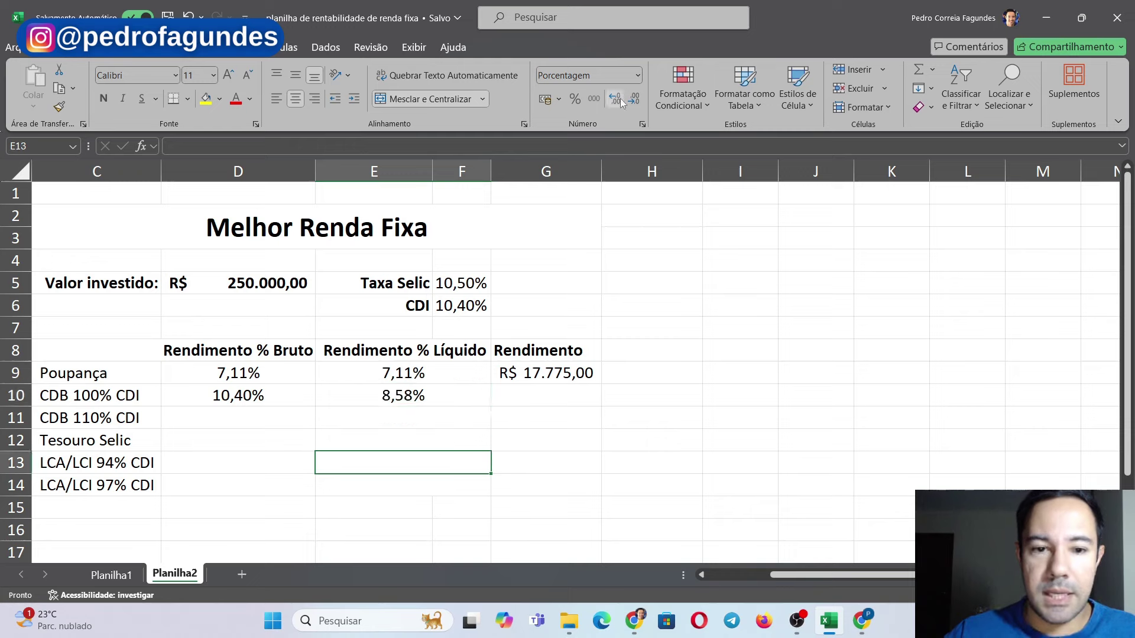
key("Up")
key("Up")
key("Up")
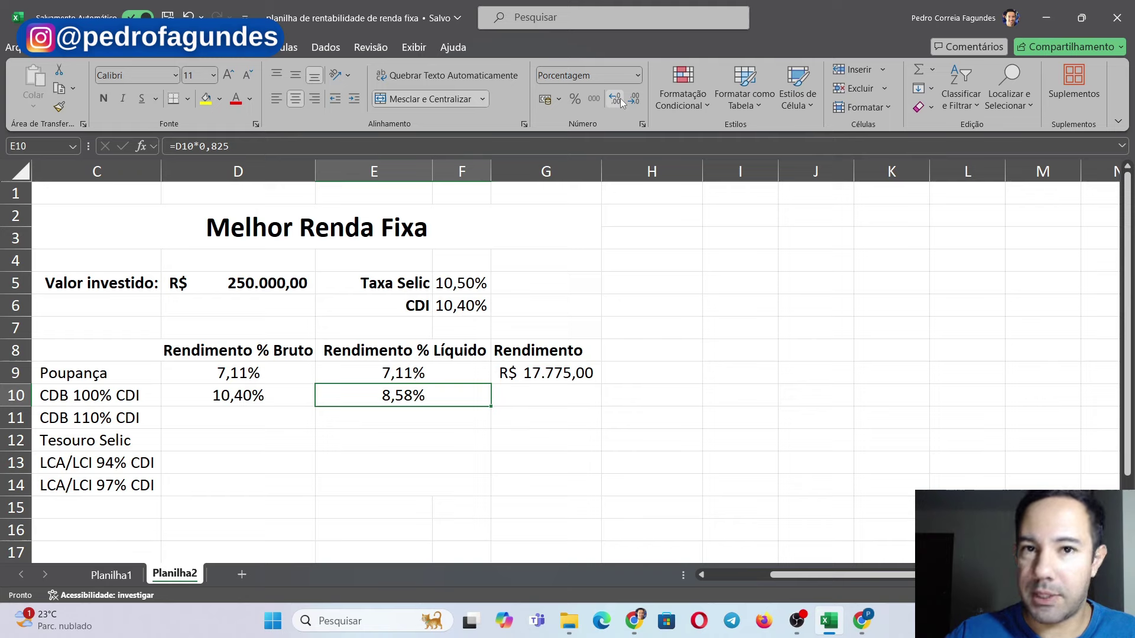
Review the gross and net yields of CDB 100% CDI alongside Poupança's net yield.
key("Right")
key("Right")
key("Left")
key("Left")
key("Left")
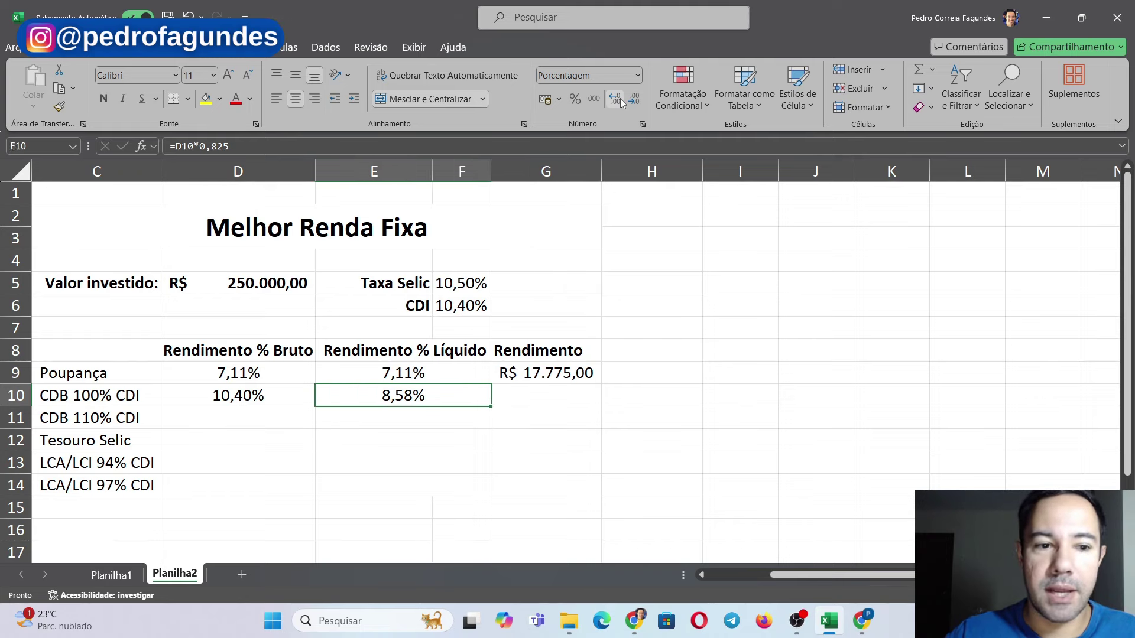
key("Left")
key("Right")
key("Right")
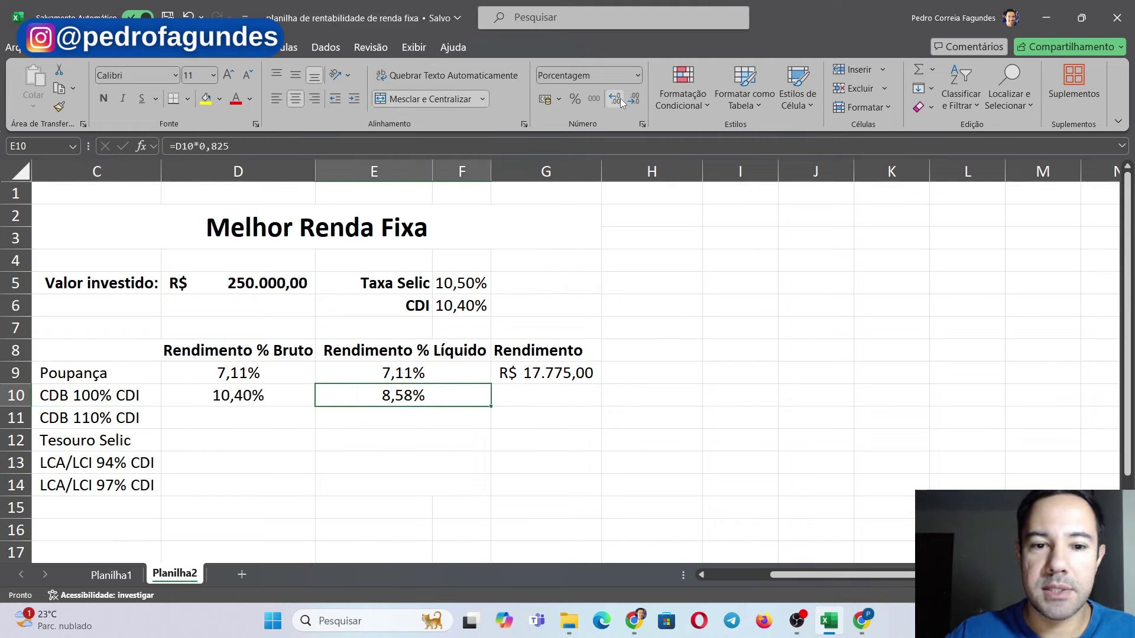
key("Up")
key("Down")
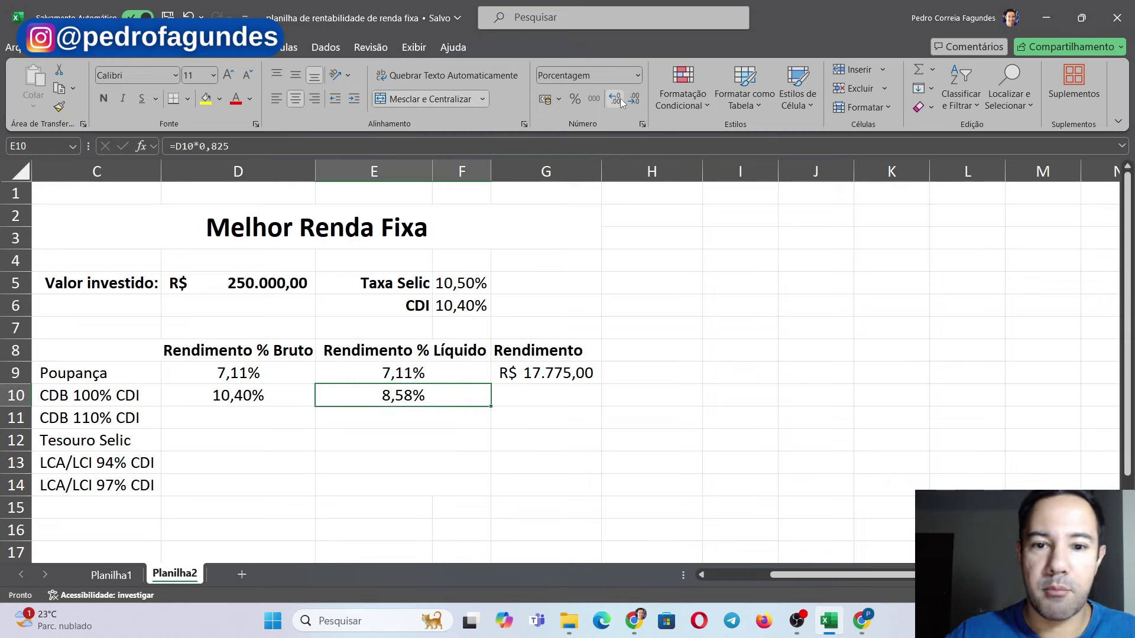
key("Right")
key("Right")
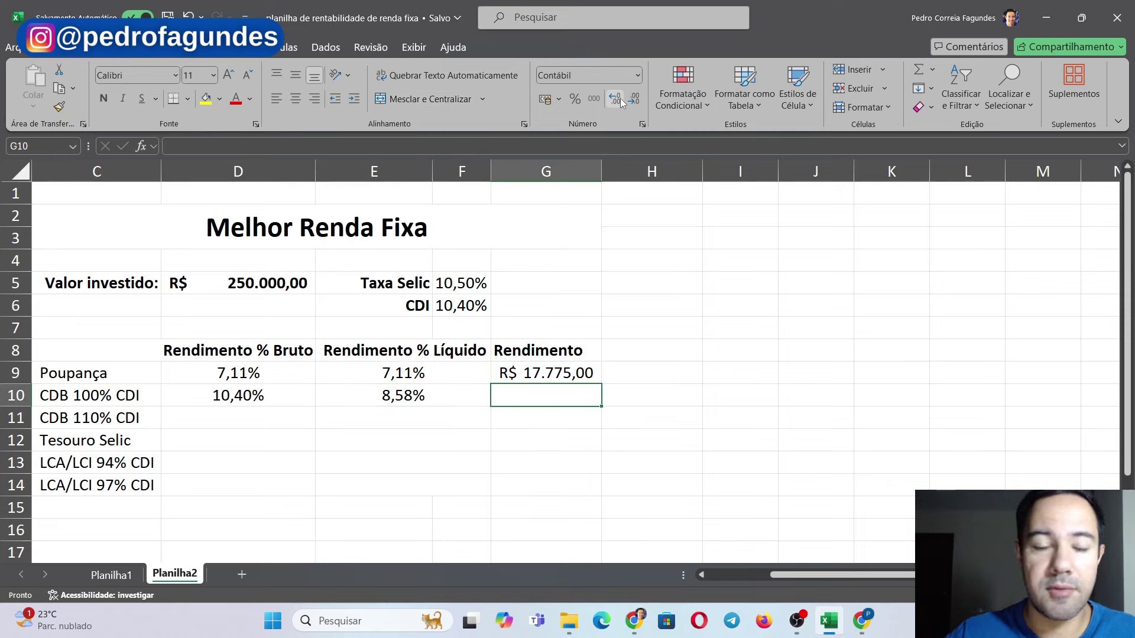
key("Left")
key("Left")
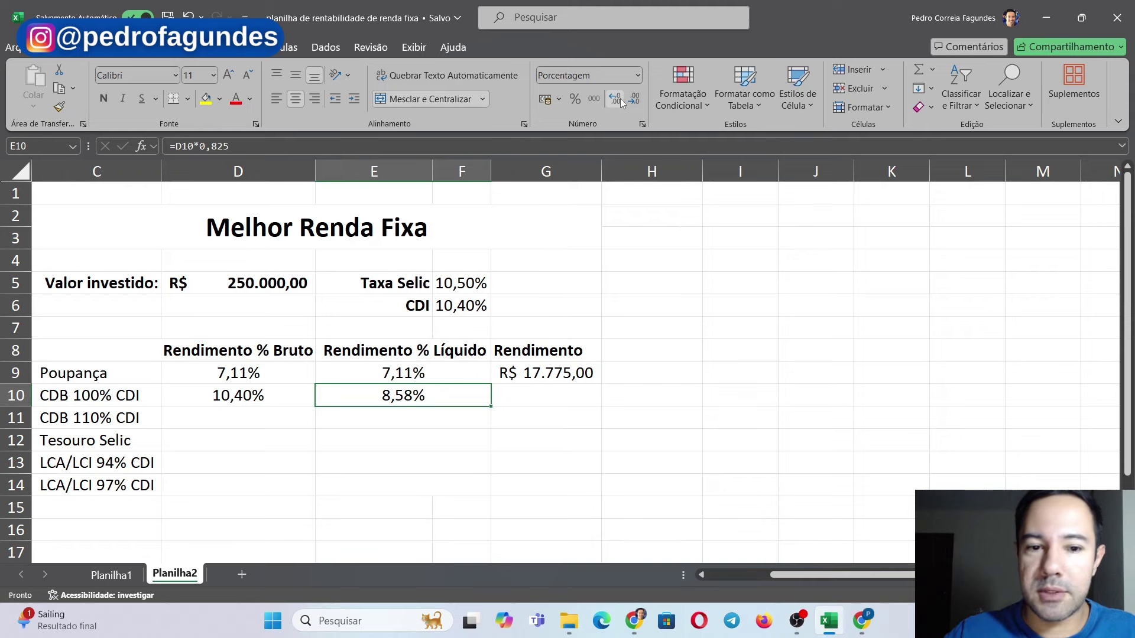
key("Up")
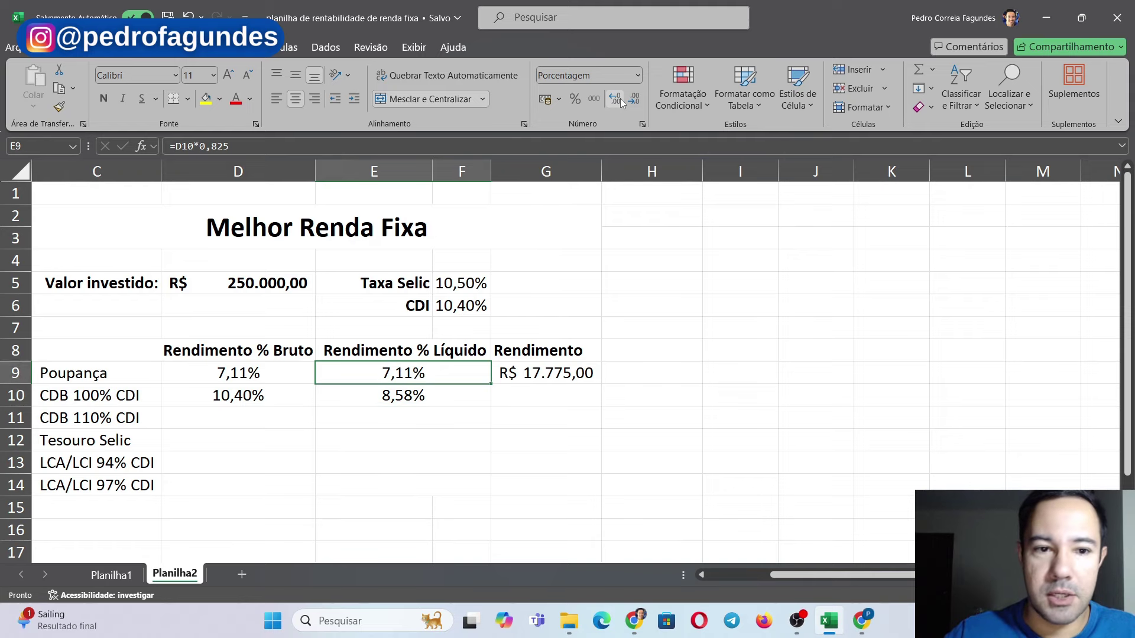
Calculate the return of CDB 100% CDI in G10 with =D5*E10.
key("Down")
key("Right")
key("Right")
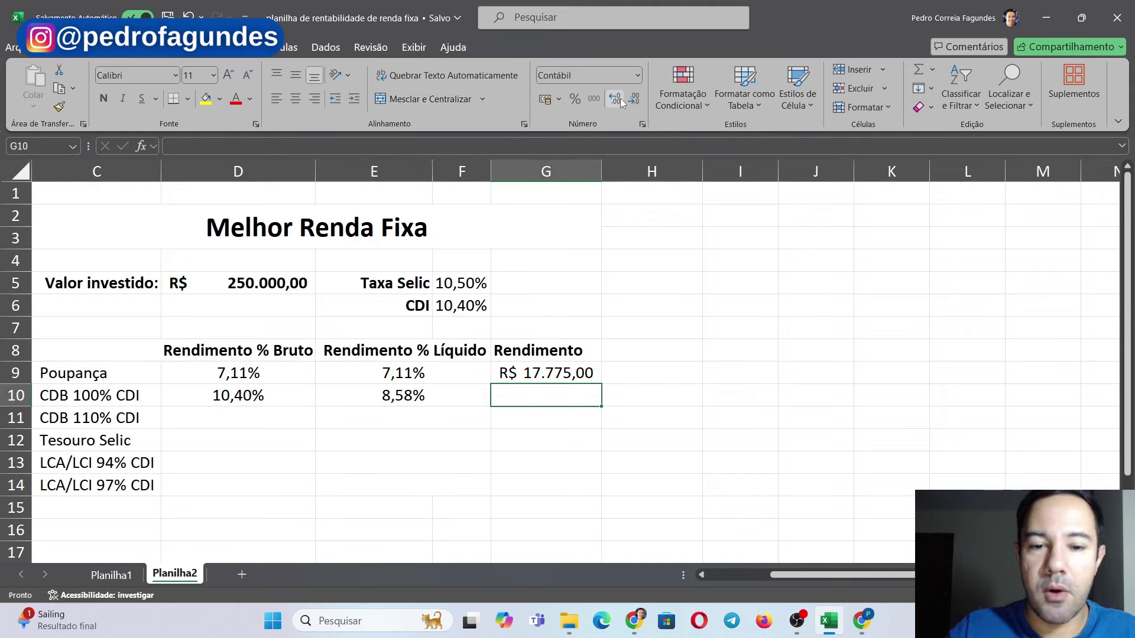
type("=D5*")
left_click(387, 395)
key("ctrl+Return")
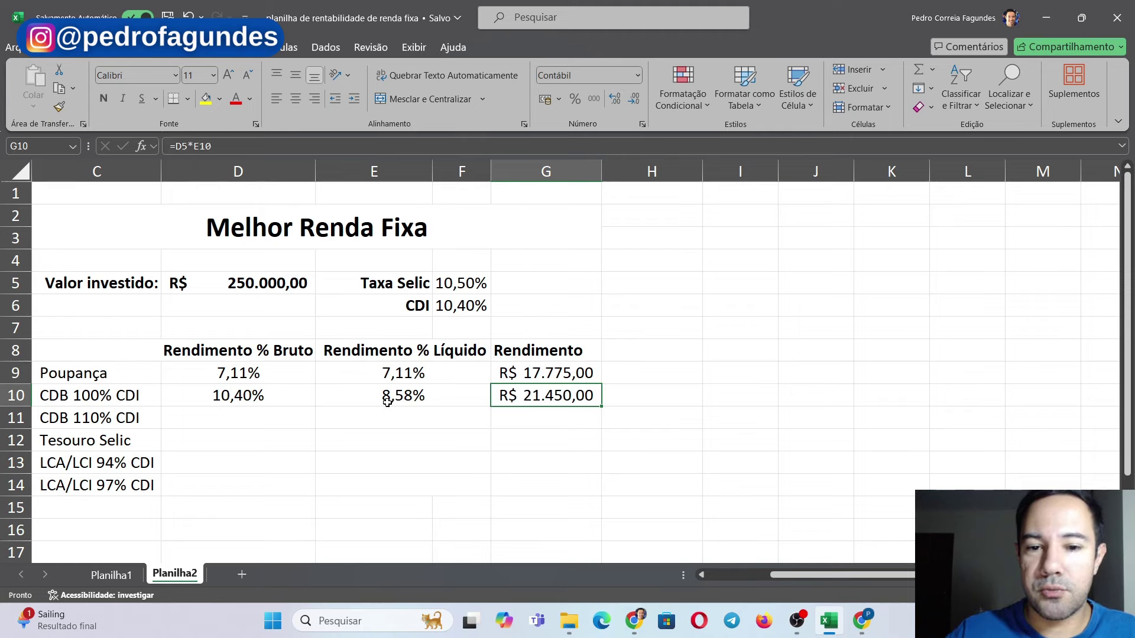
key("Down")
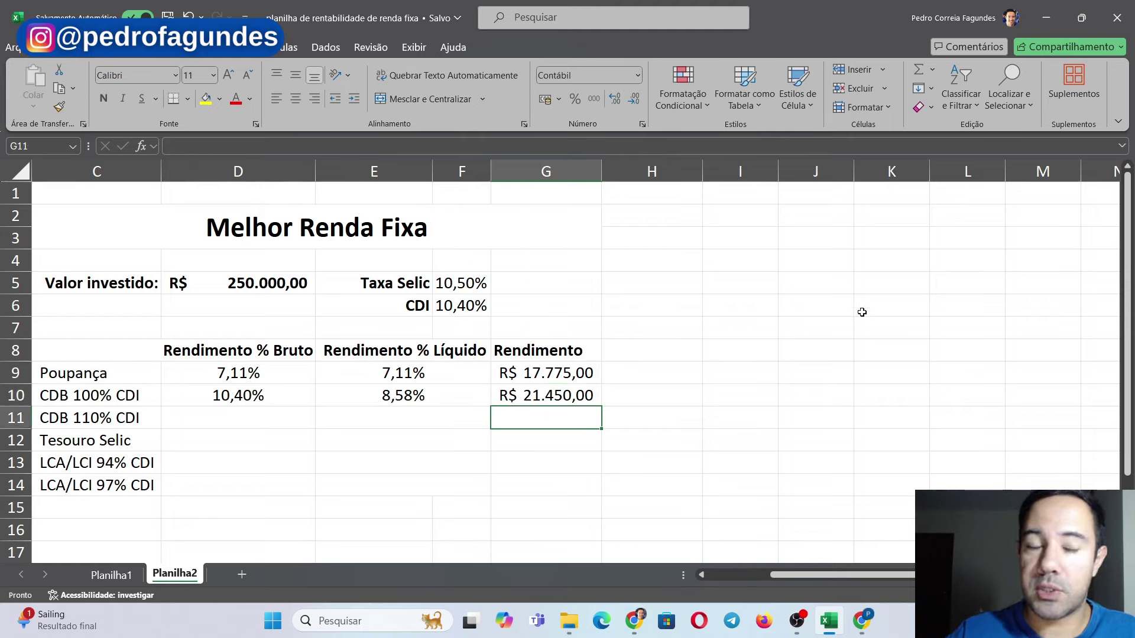
key("Up")
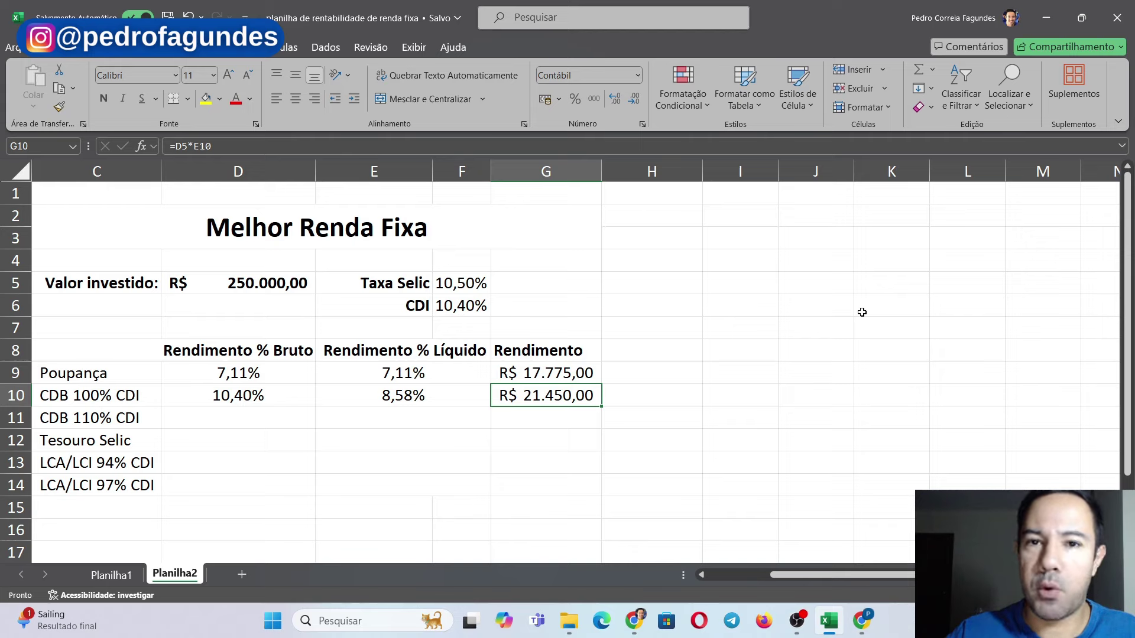
Calculate the gross yield of CDB 110% CDI in D11 with =1,1*F6.
key("Left")
key("Left")
key("Left")
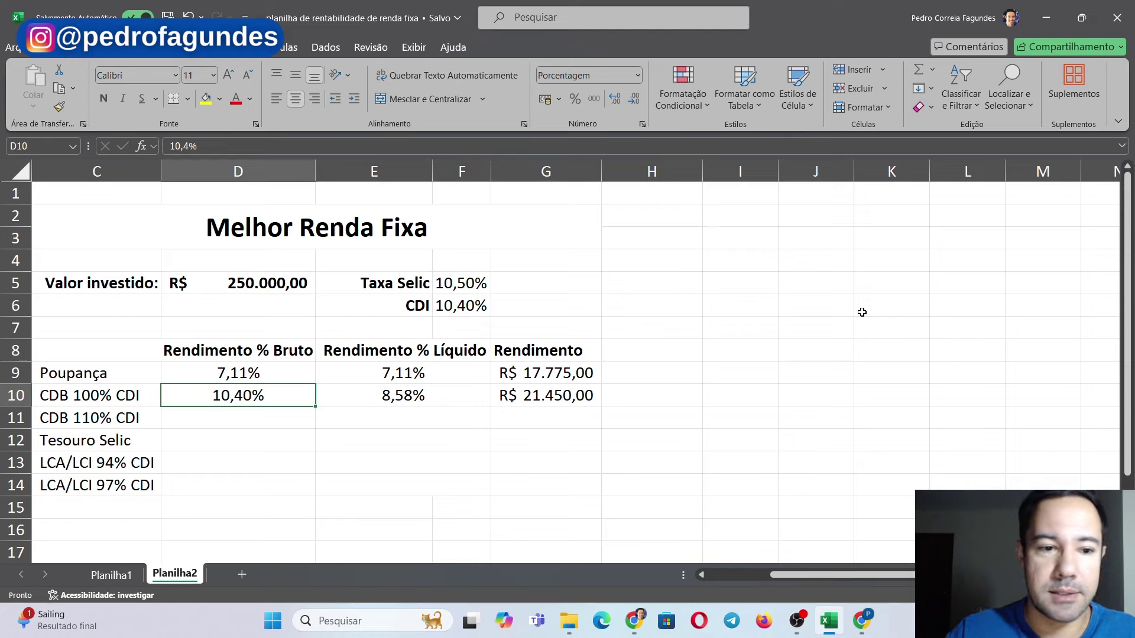
key("Down")
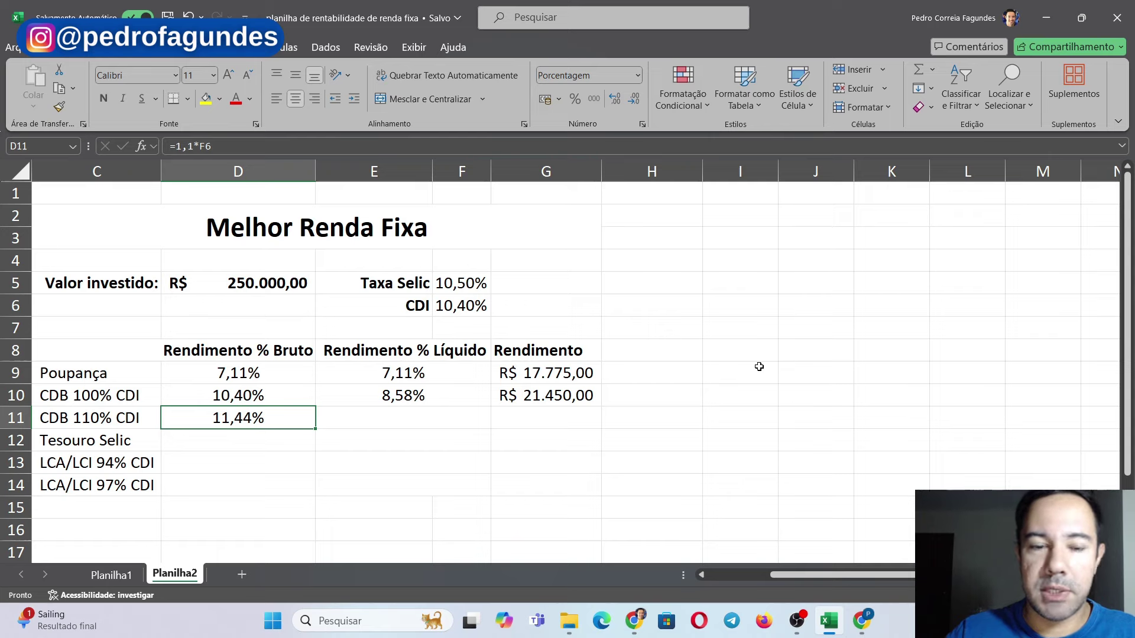
Copy the net yield formula of CDB 100% CDI from E10 into E11 for CDB 110% CDI.
key("Right")
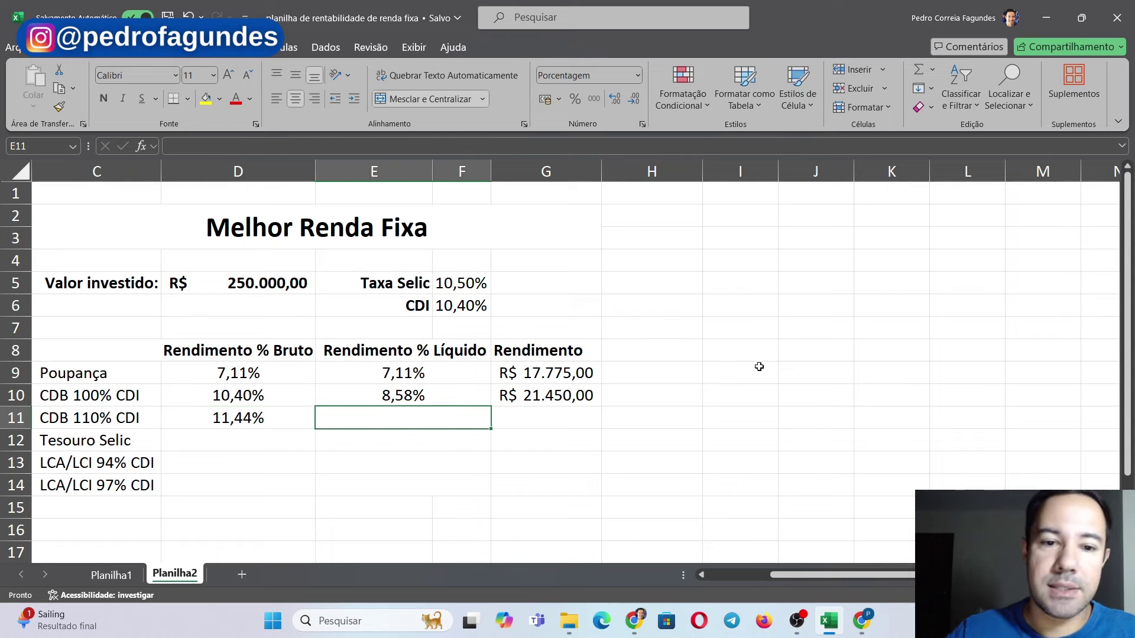
key("Up")
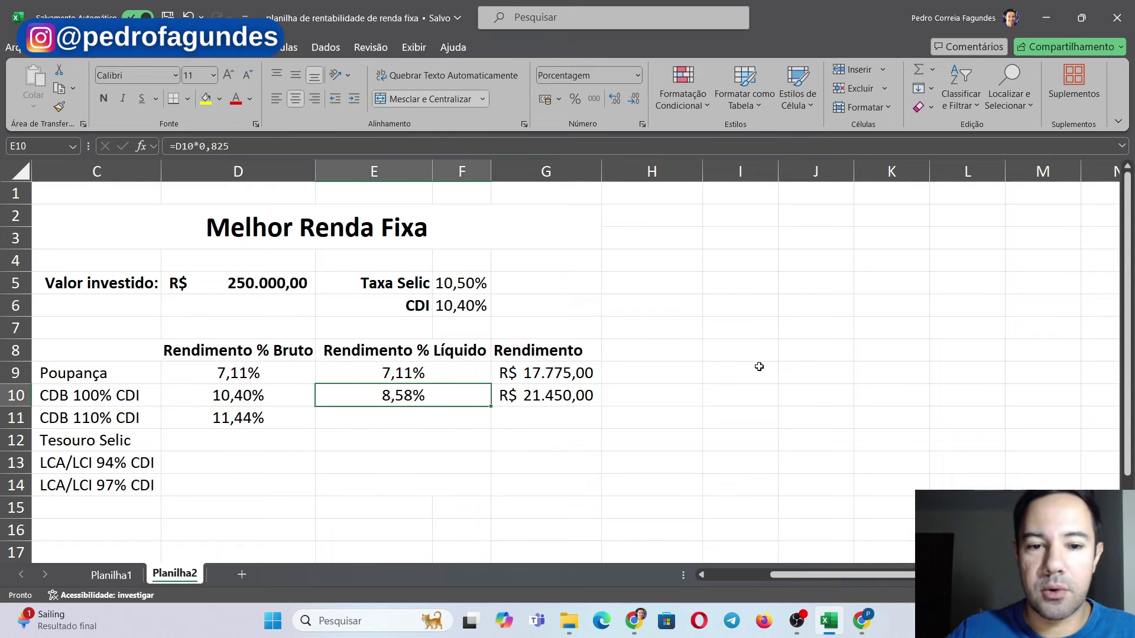
key("ctrl+c")
key("Down")
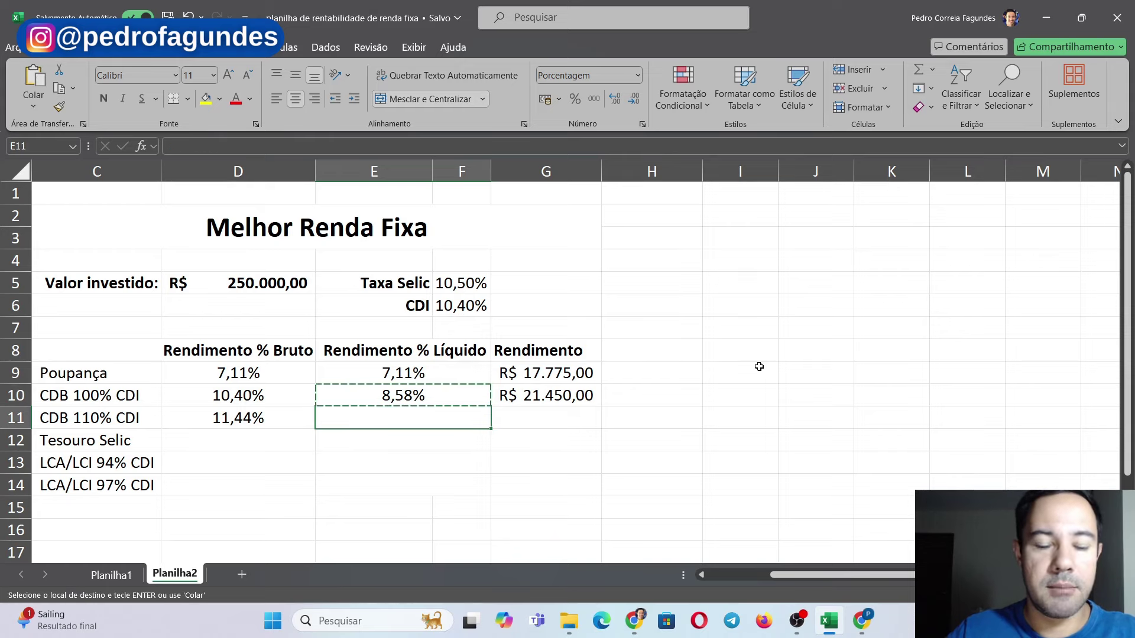
key("ctrl+v")
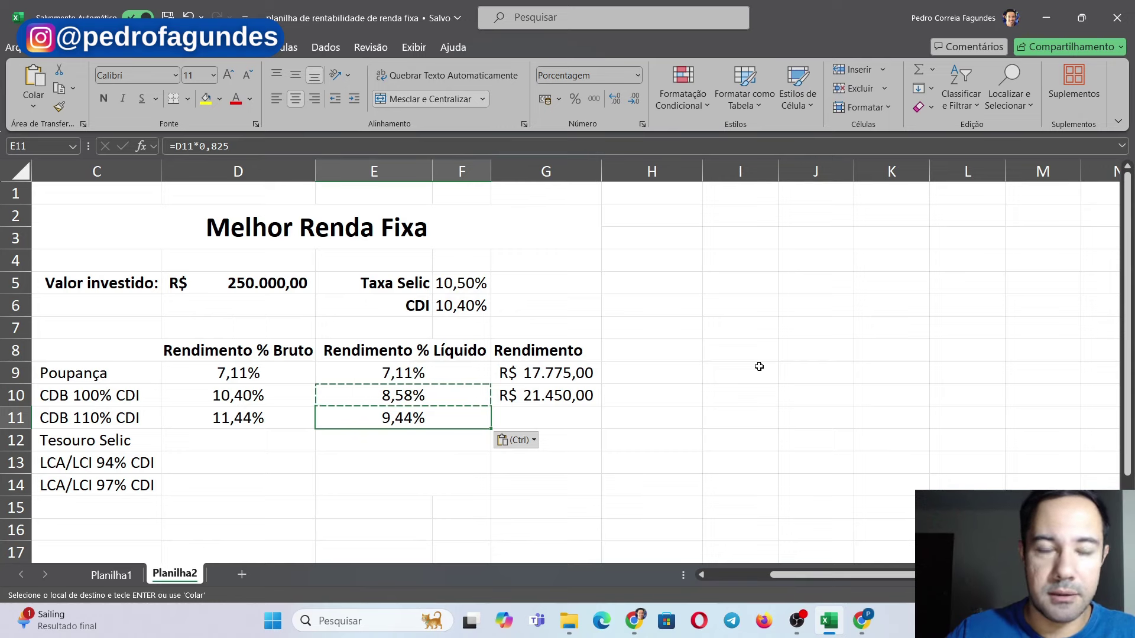
Review the CDB 110% CDI row, covering its name, gross yield and net yield.
key("Right")
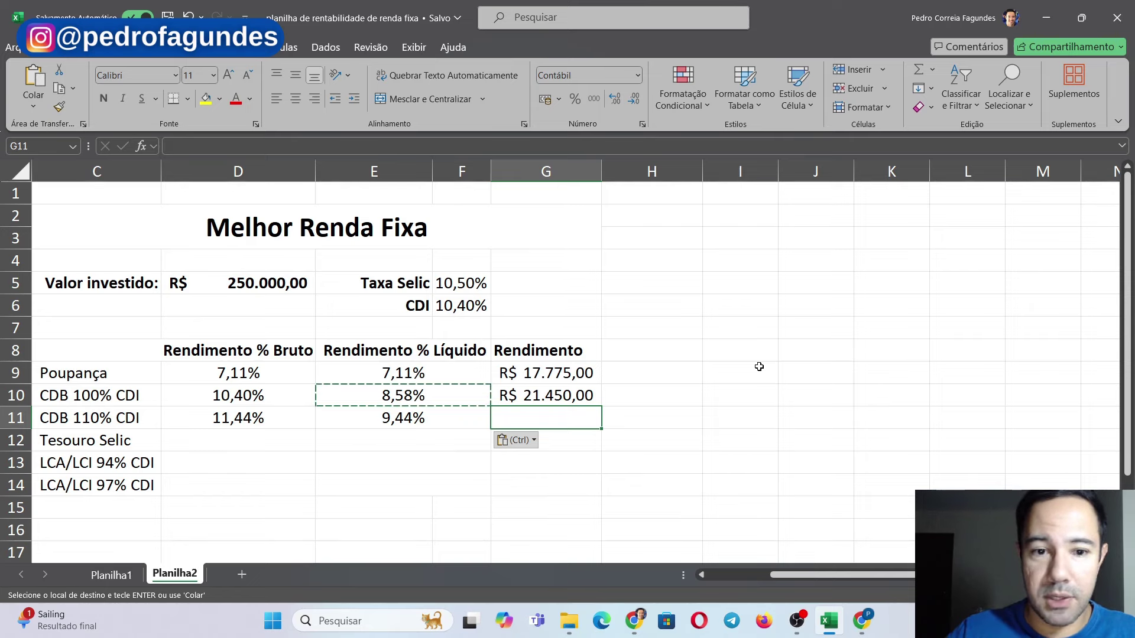
key("Left")
key("Left")
key("Left")
key("Left")
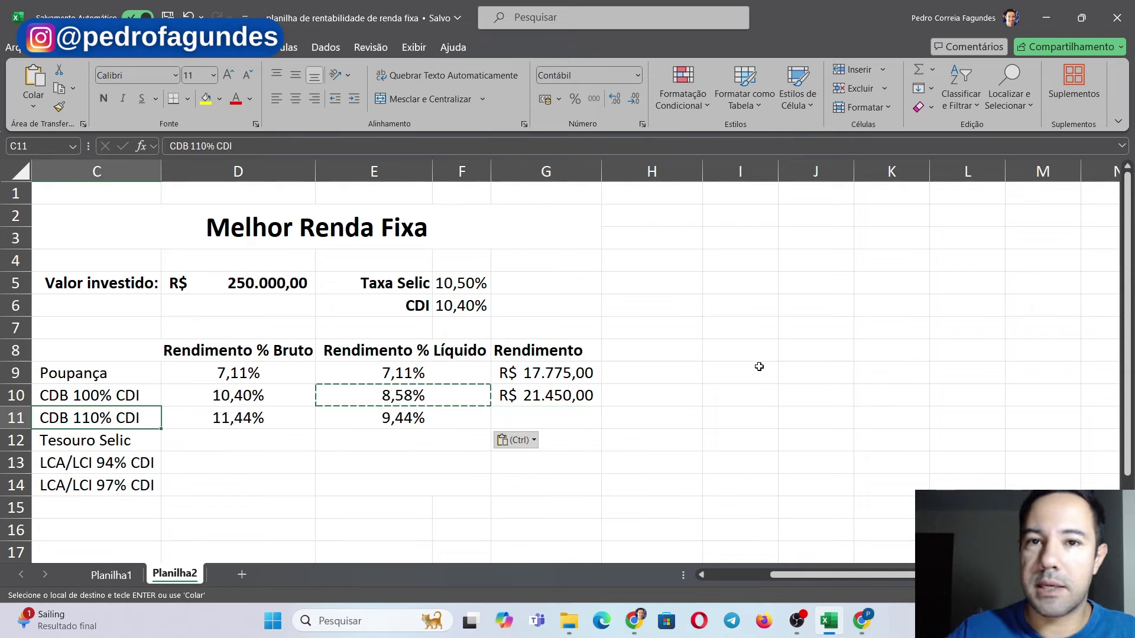
key("Right")
key("Right")
key("Right")
key("Right")
Calculate the return of CDB 110% CDI in G11 by copying G10's formula with the invested amount's row locked (=D$5*E10).
key("Up")
key("ctrl+c")
key("Down")
key("ctrl+v")
key("Down")
key("Up")
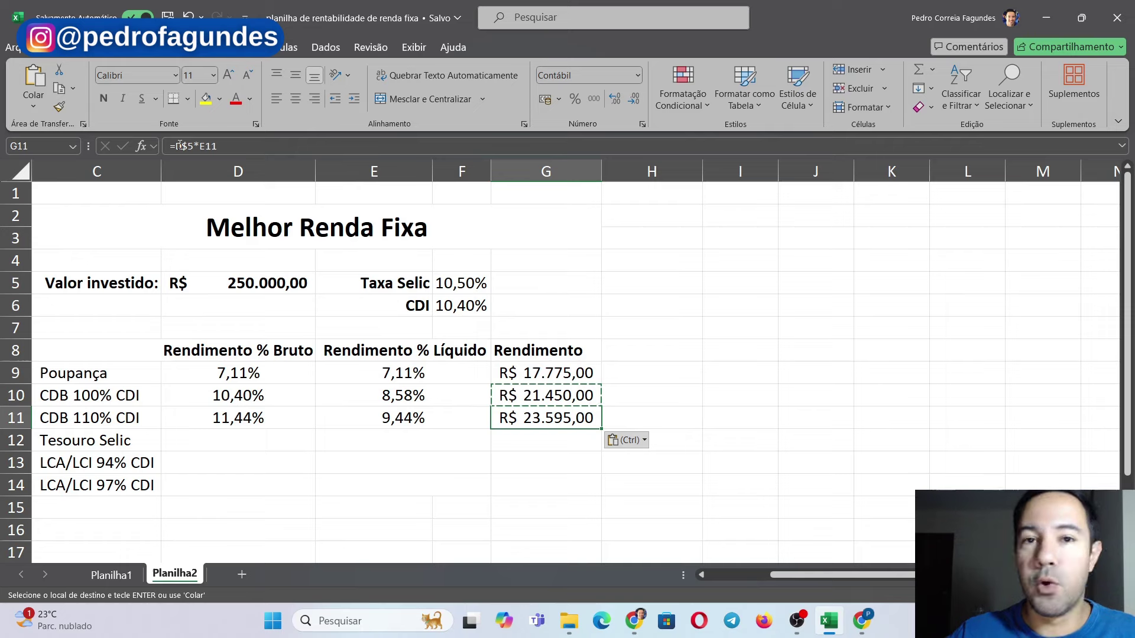
key("Left")
key("Left")
key("Right")
key("Right")
key("Up")
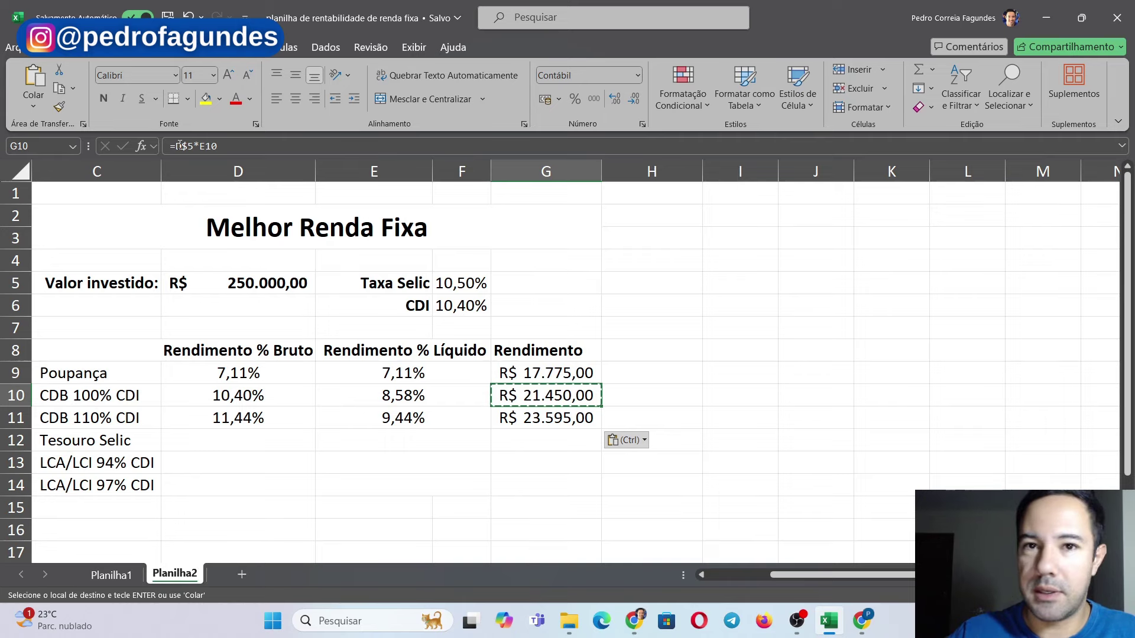
Enter 10,5% as the gross yield of Tesouro Selic in D12, matching the Selic rate.
key("Down")
key("Down")
key("Left")
key("Left")
key("Left")
key("Left")
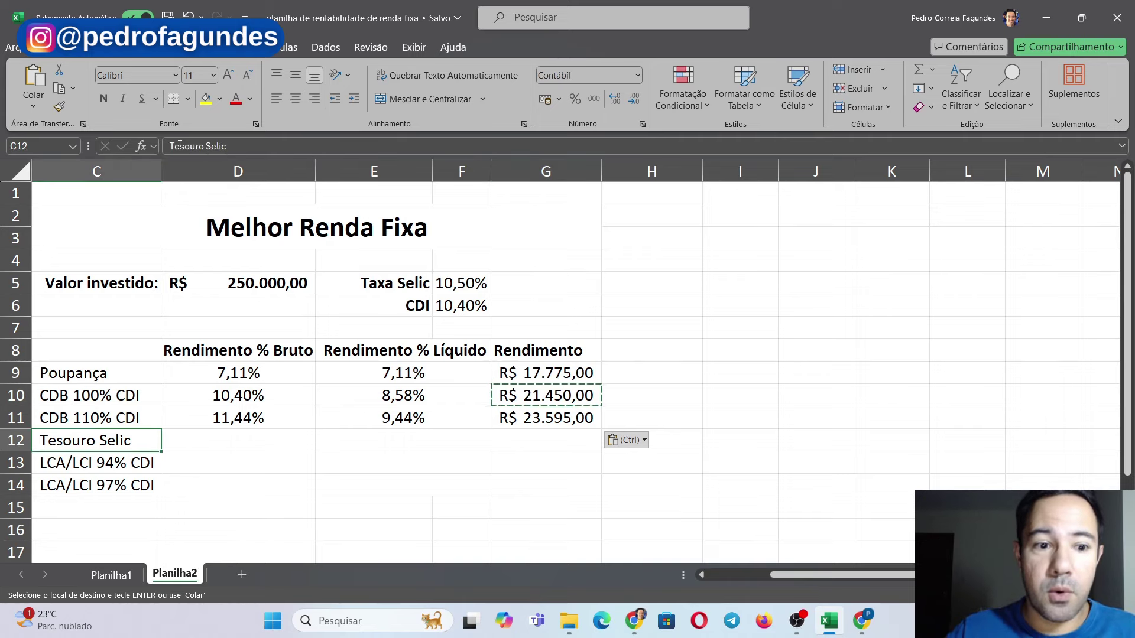
key("Right")
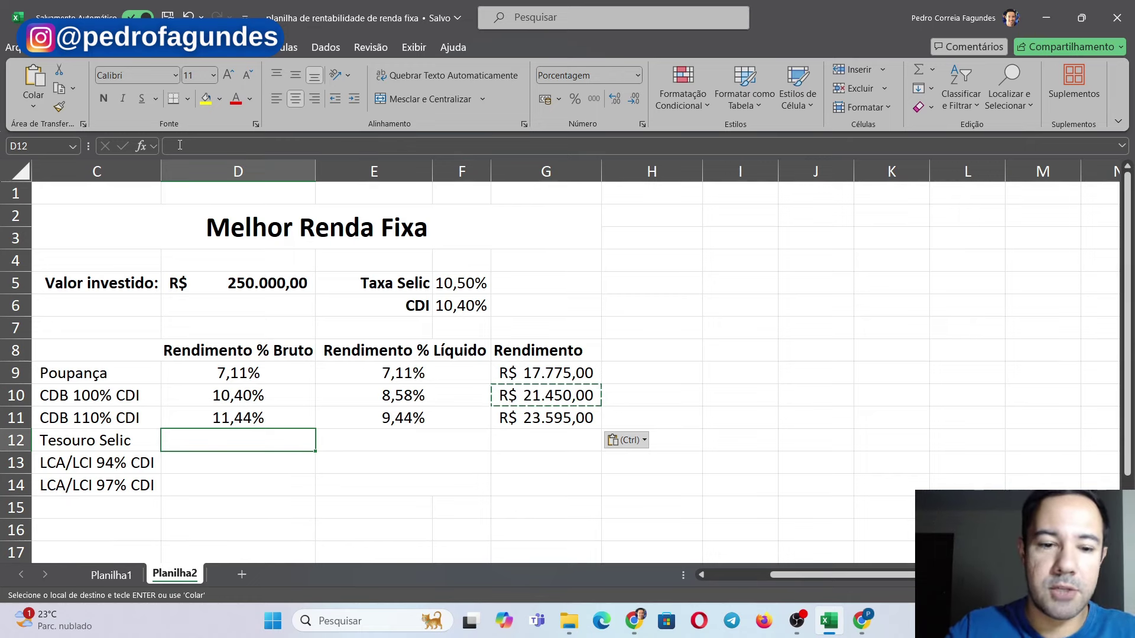
type("10")
type(",5")
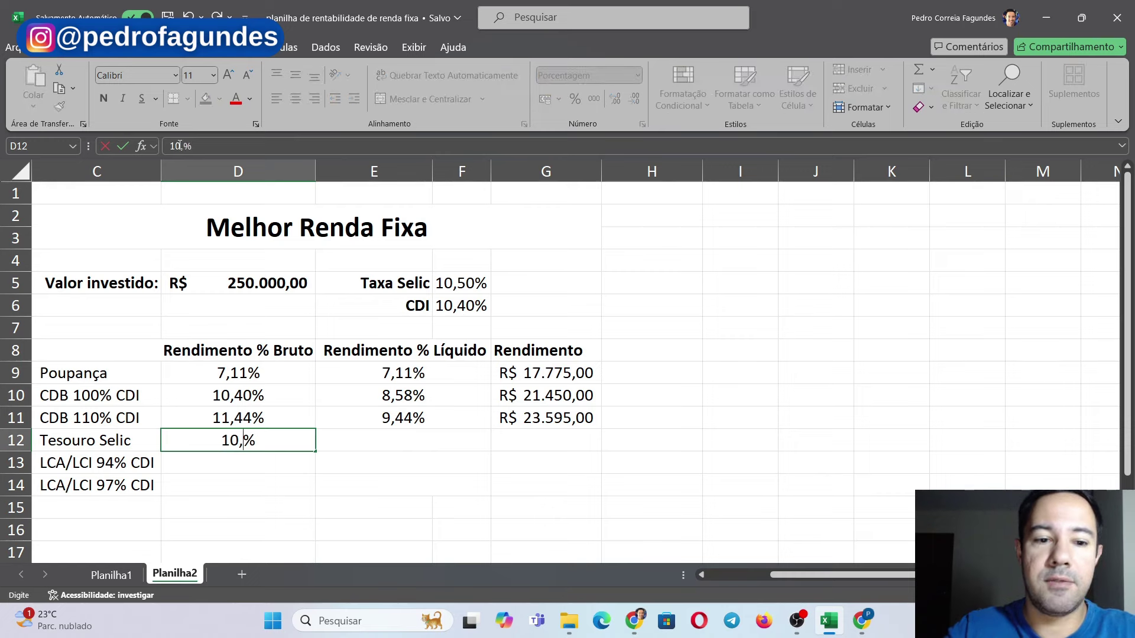
key("Tab")
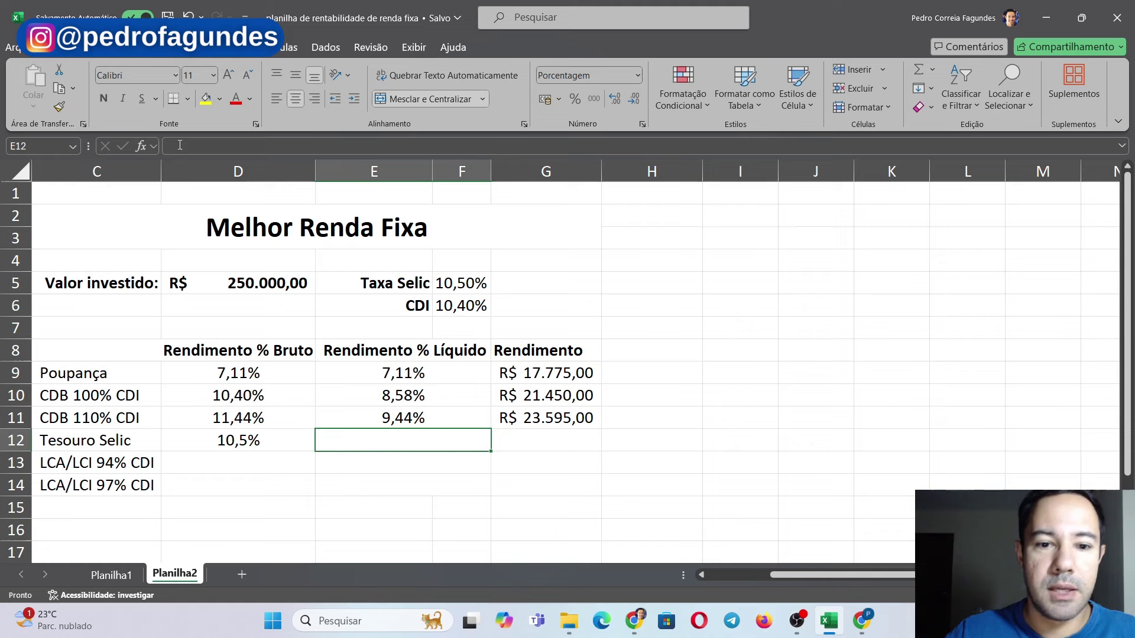
Copy the net yield formula of CDB 110% CDI from E11 into E12 for Tesouro Selic.
key("Up")
key("ctrl+c")
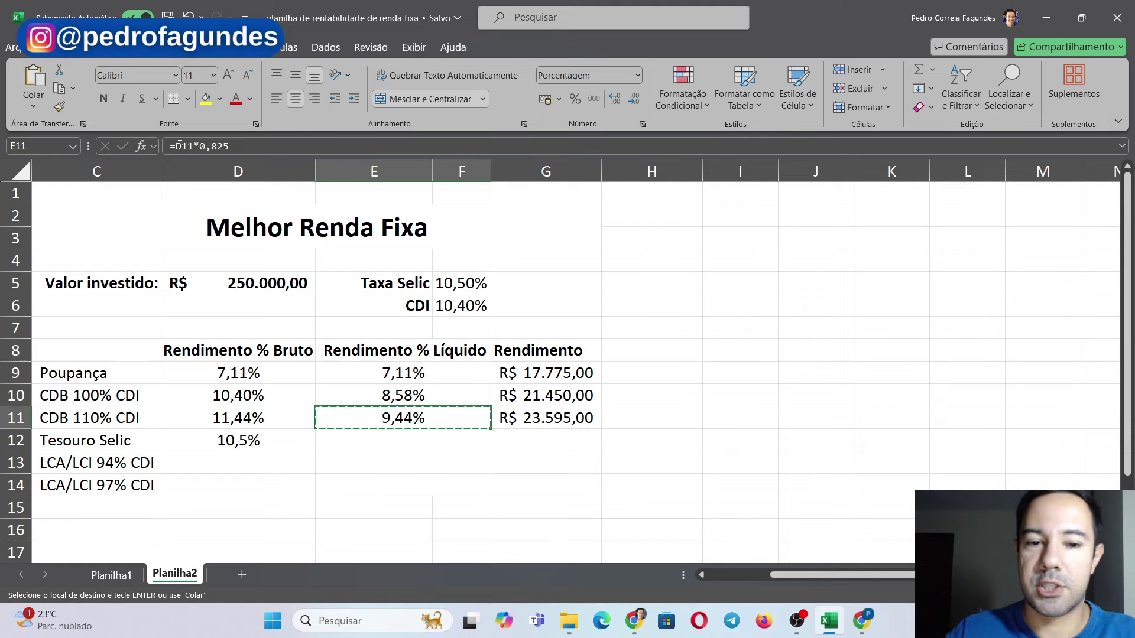
key("Down")
key("ctrl+v")
key("Down")
key("Up")
Copy the return formula of CDB 110% CDI from G11 into G12 for Tesouro Selic.
key("Right")
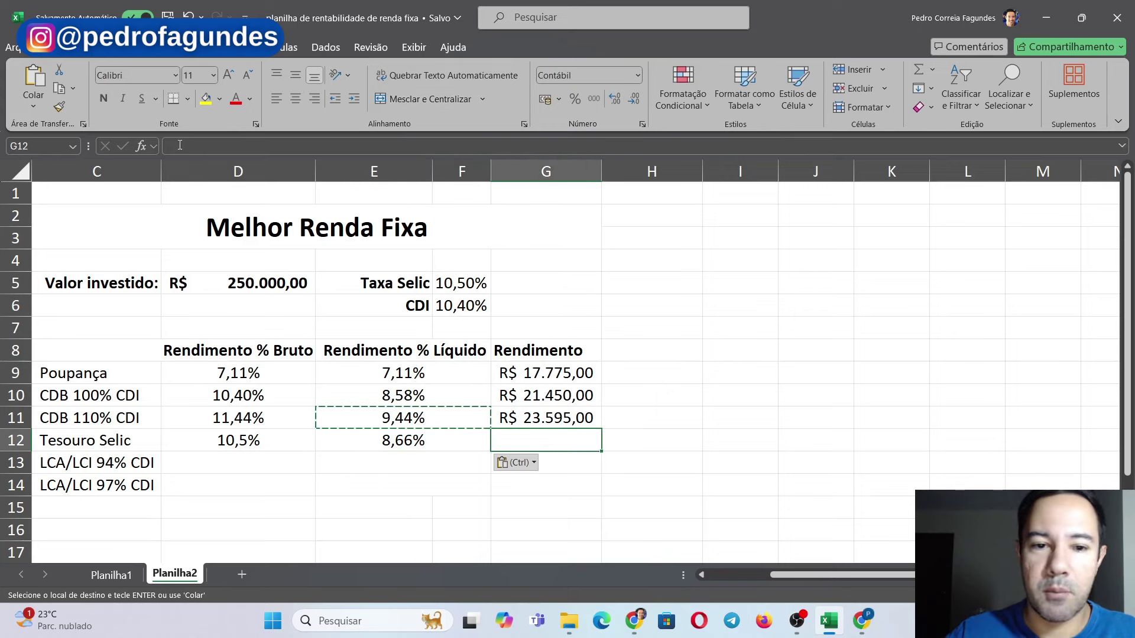
key("Up")
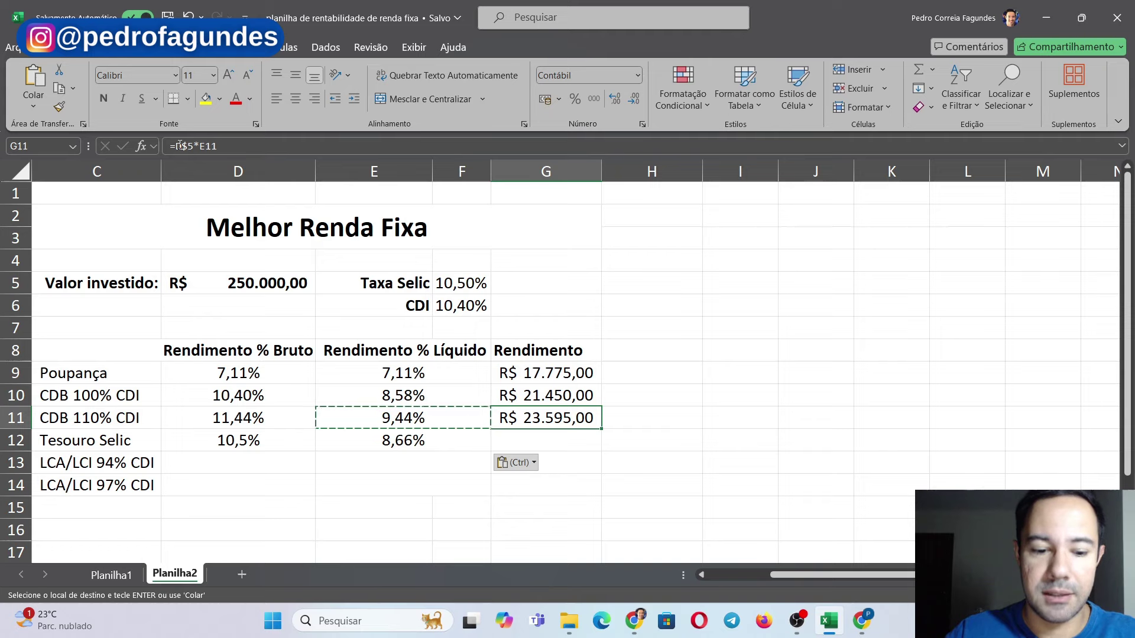
key("ctrl+c")
key("Down")
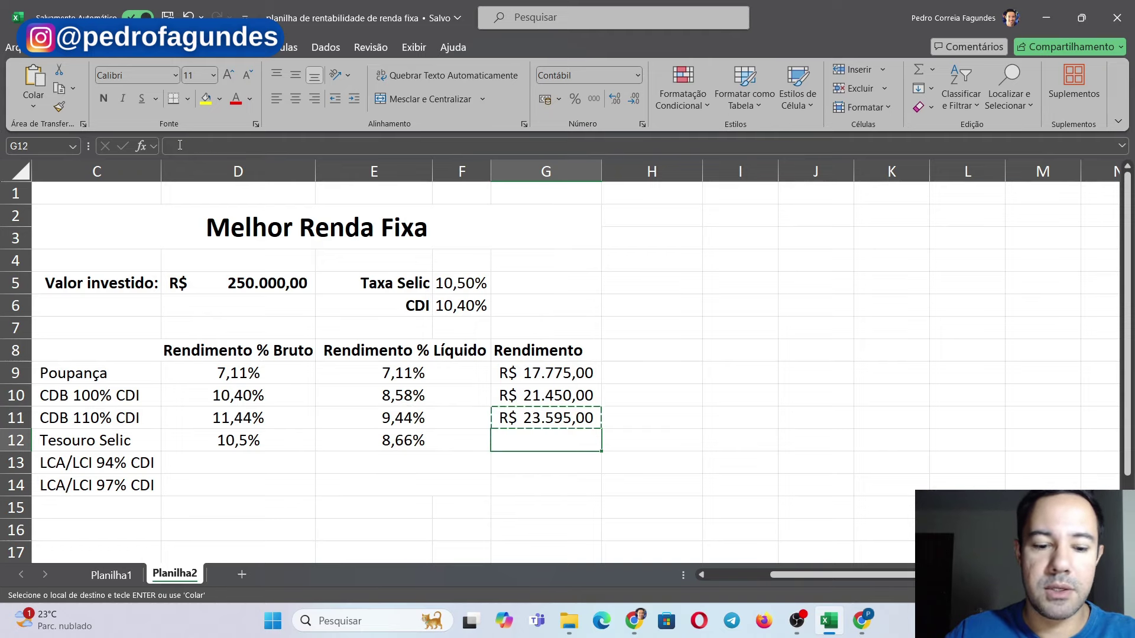
key("ctrl+v")
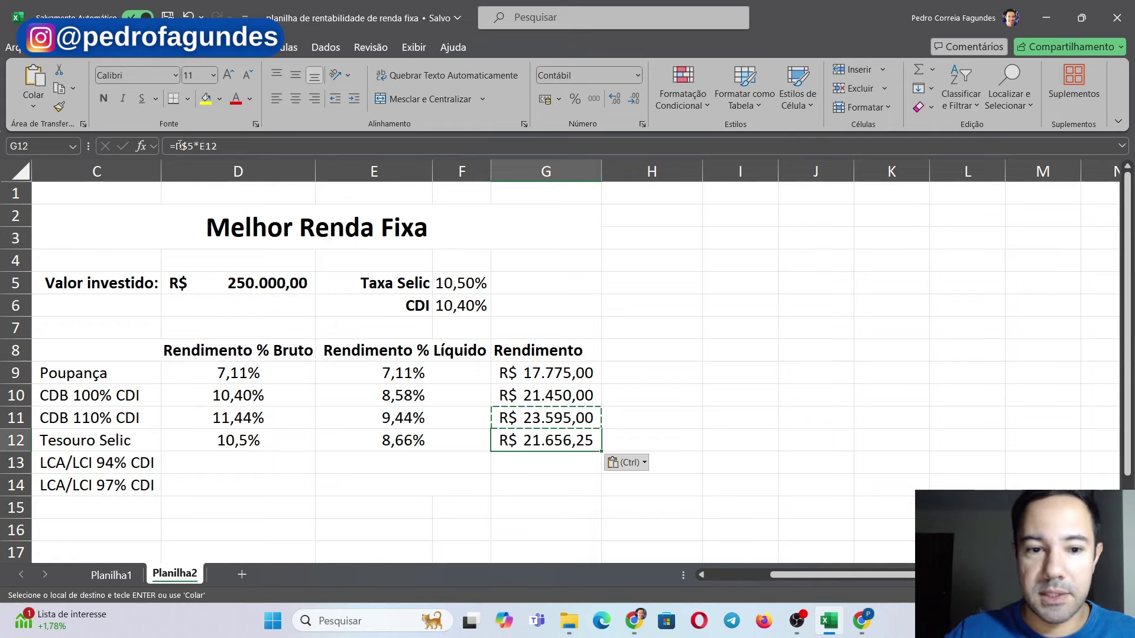
key("Down")
key("Up")
key("Down")
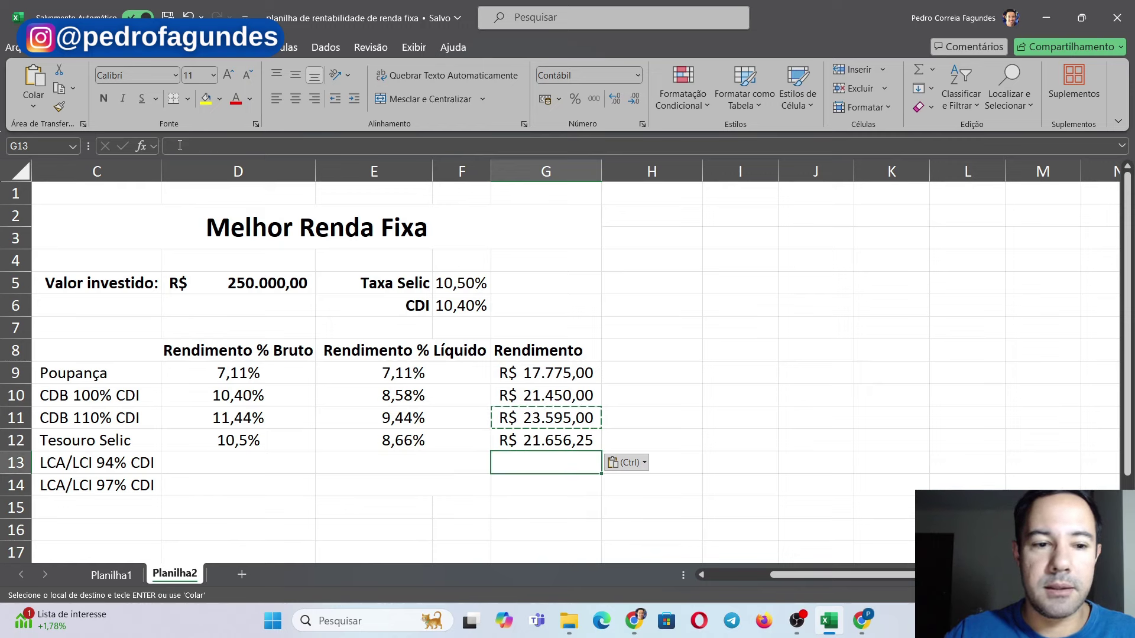
Calculate the gross yield of LCA/LCI 94% CDI in D13 with =0,94*F6, displayed with two decimal places.
key("Left")
key("Left")
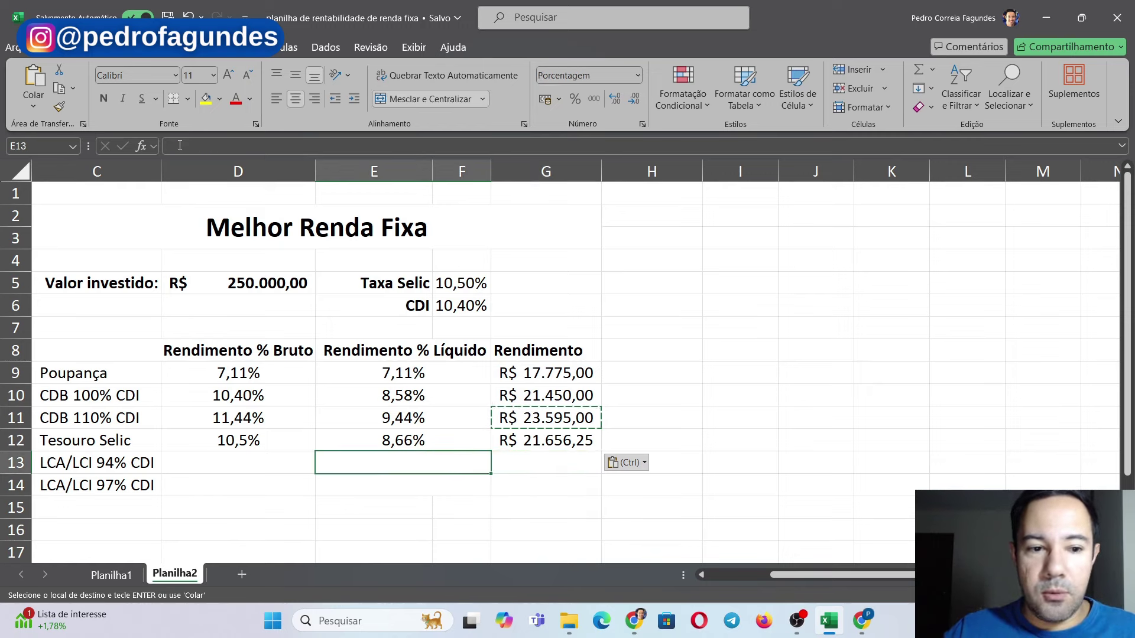
key("Left")
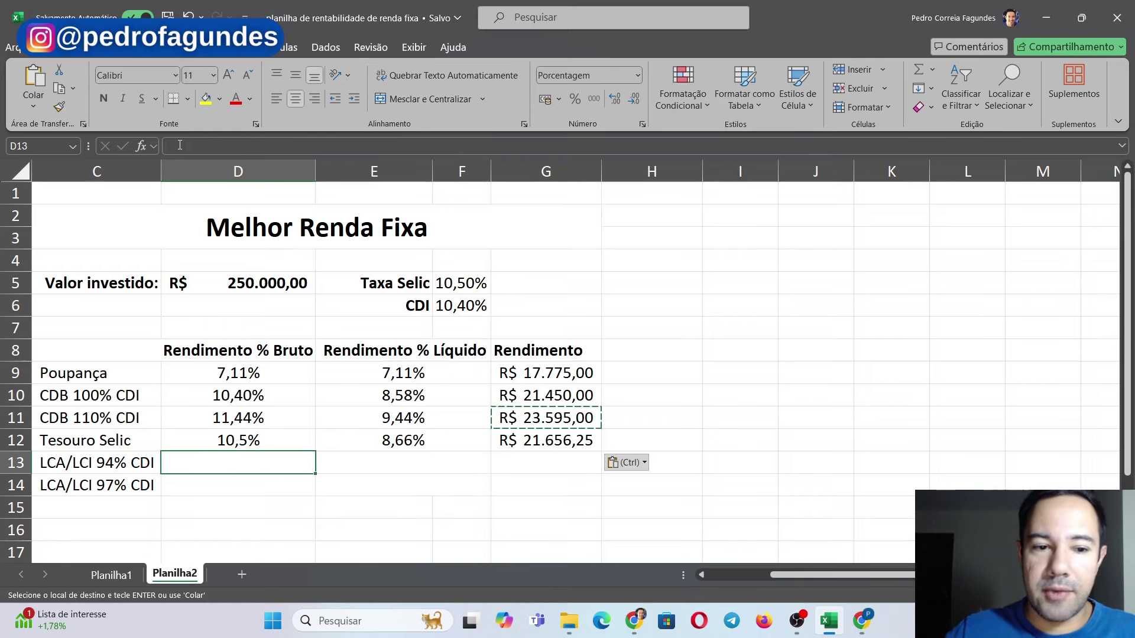
key("Escape")
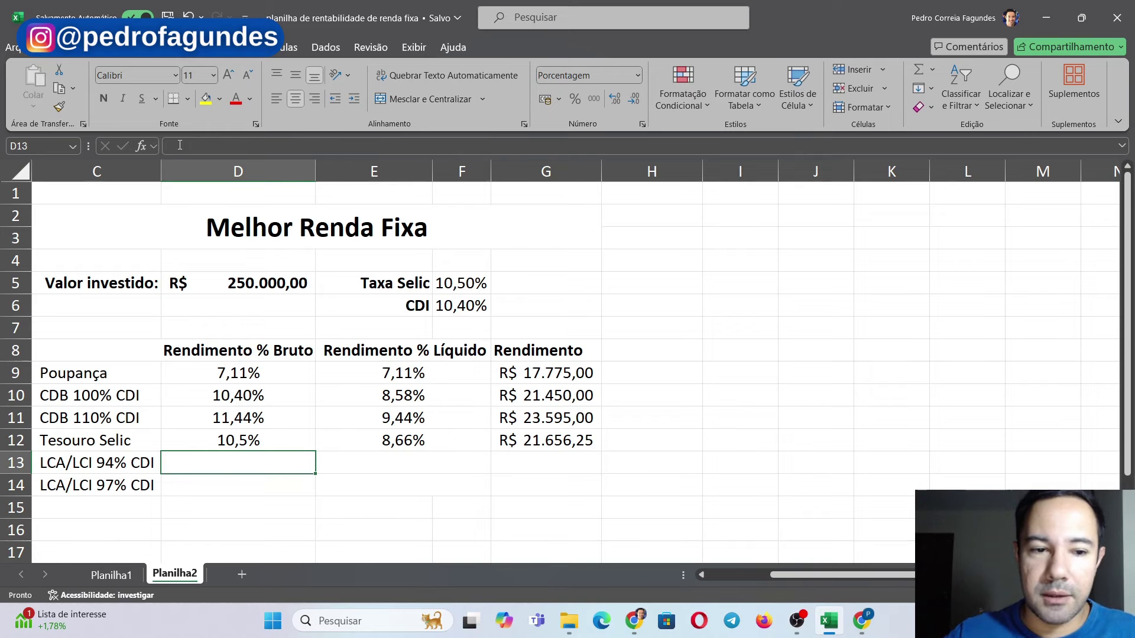
key("Left")
key("Right")
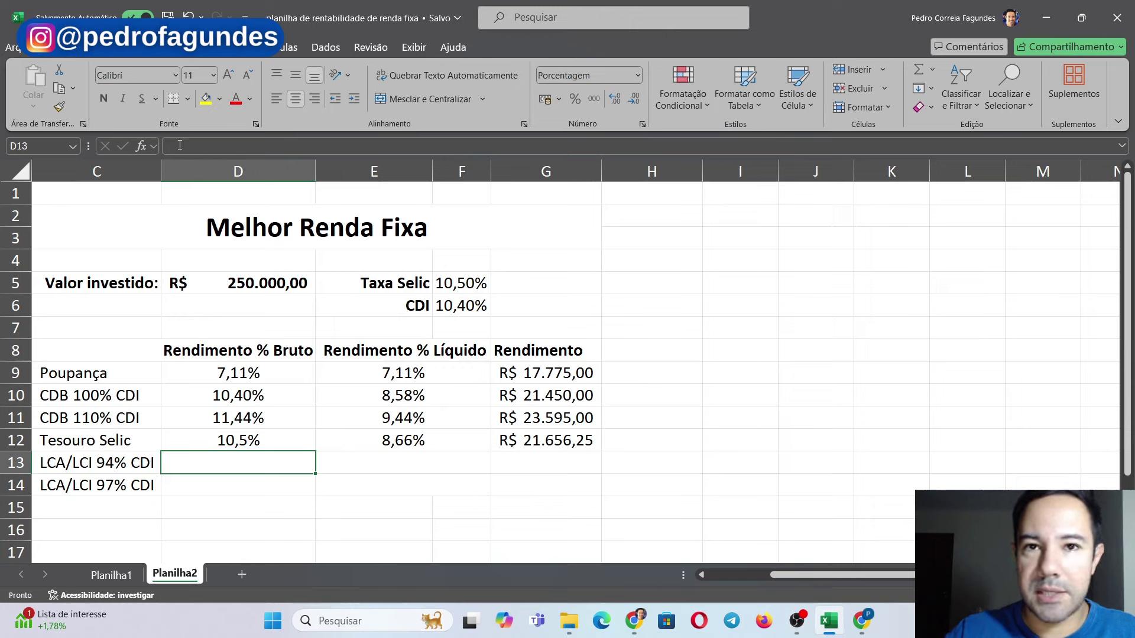
type("=0,94*F6")
key("ctrl+Return")
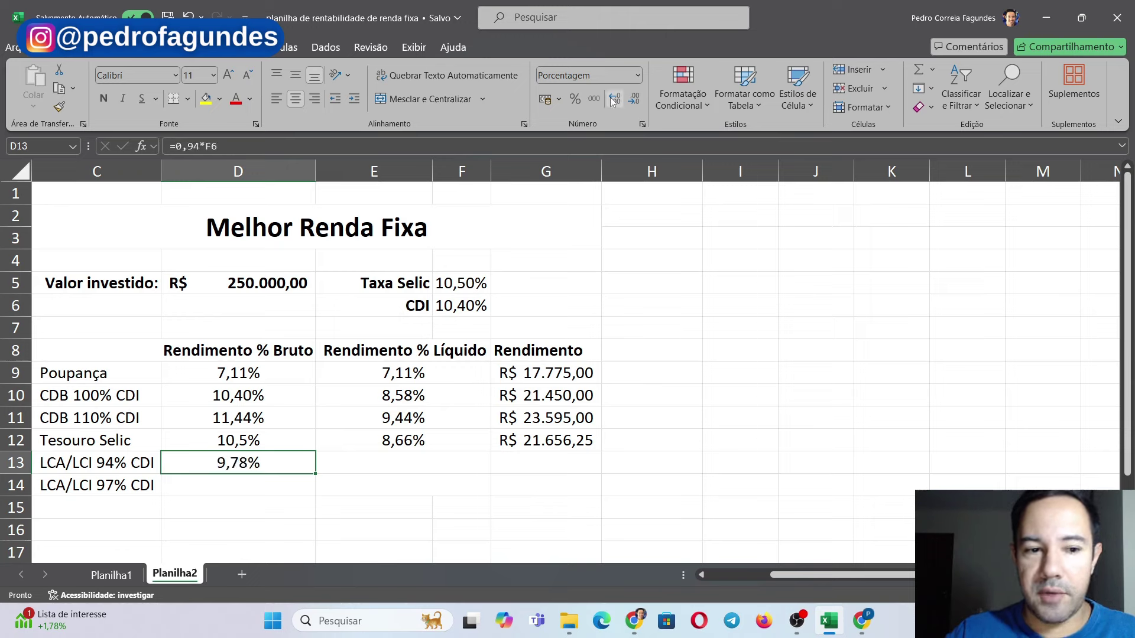
Paste the gross yield of LCA/LCI 94% CDI from D13 into E13 as a value only, for its net yield.
left_click(460, 305)
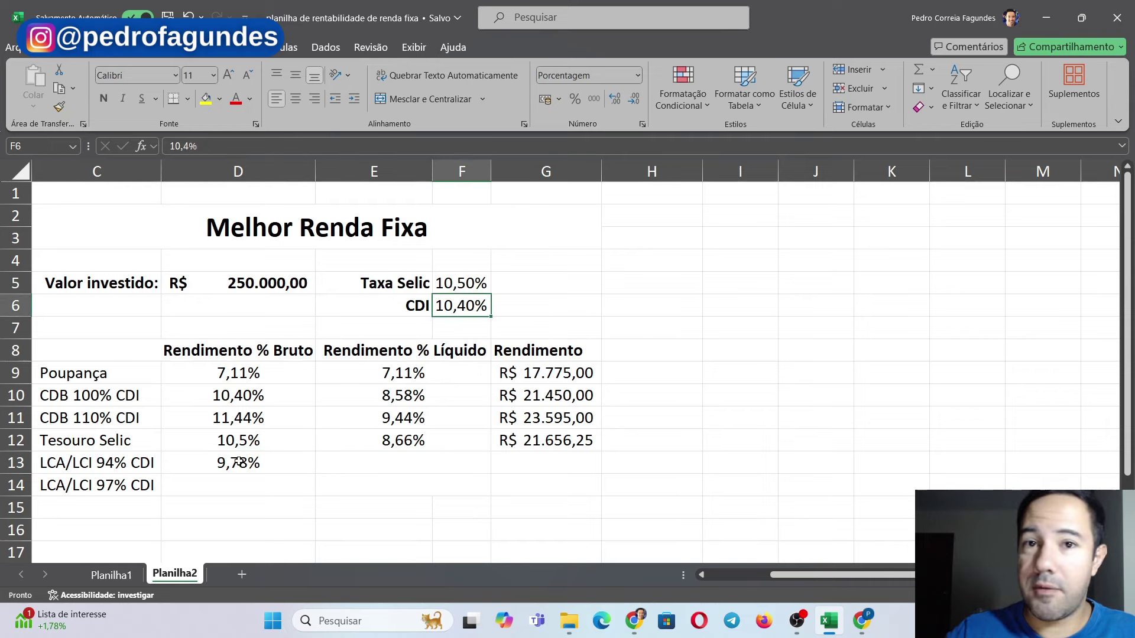
left_click(241, 461)
key("ctrl+Up")
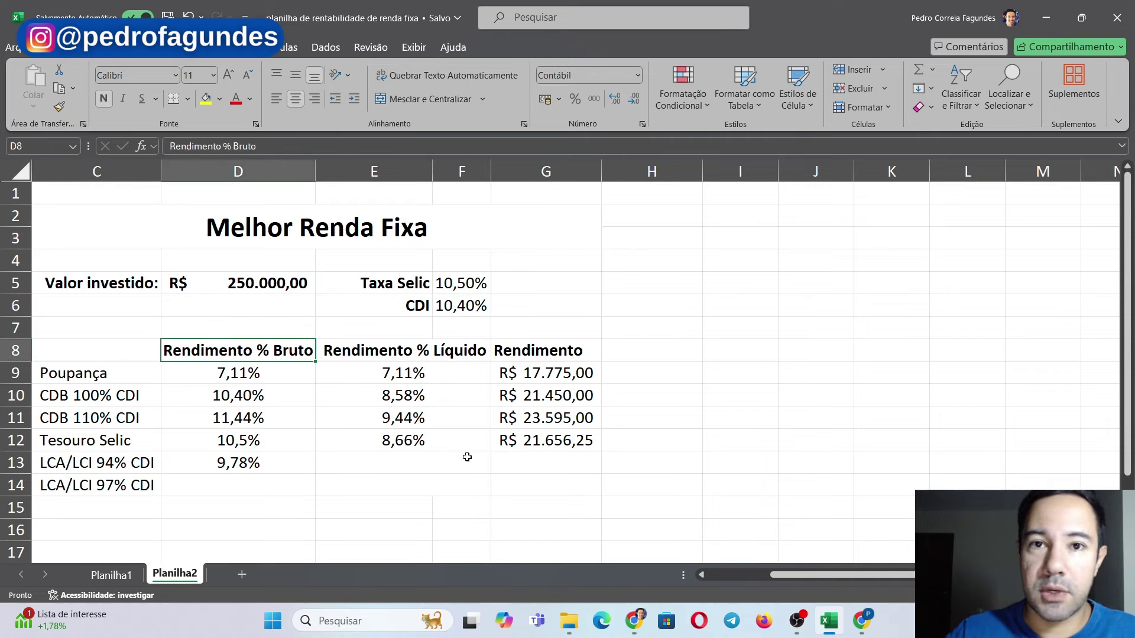
key("Down")
key("Down")
key("Down")
key("Down")
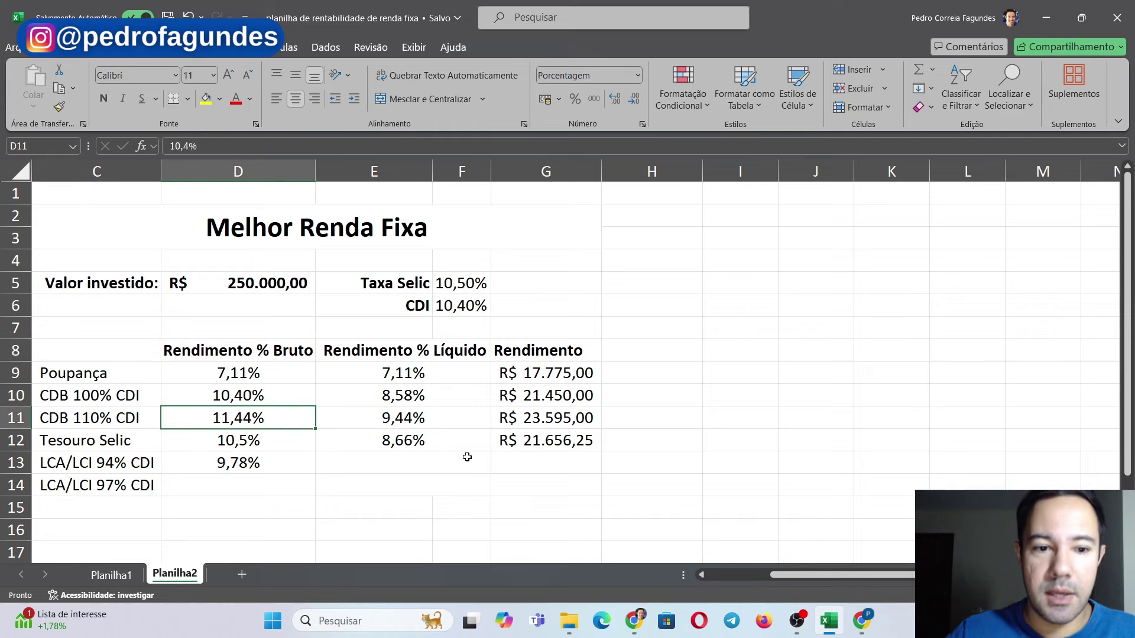
key("Down")
key("ctrl+c")
key("Right")
key("ctrl+shift+v")
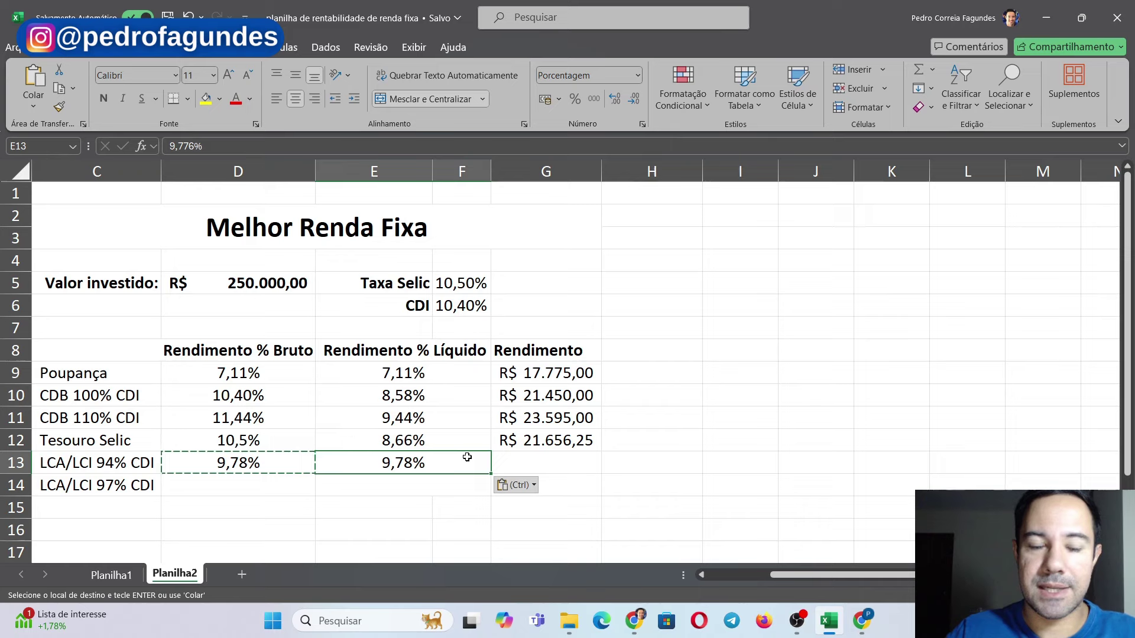
key("Down")
key("Up")
key("Left")
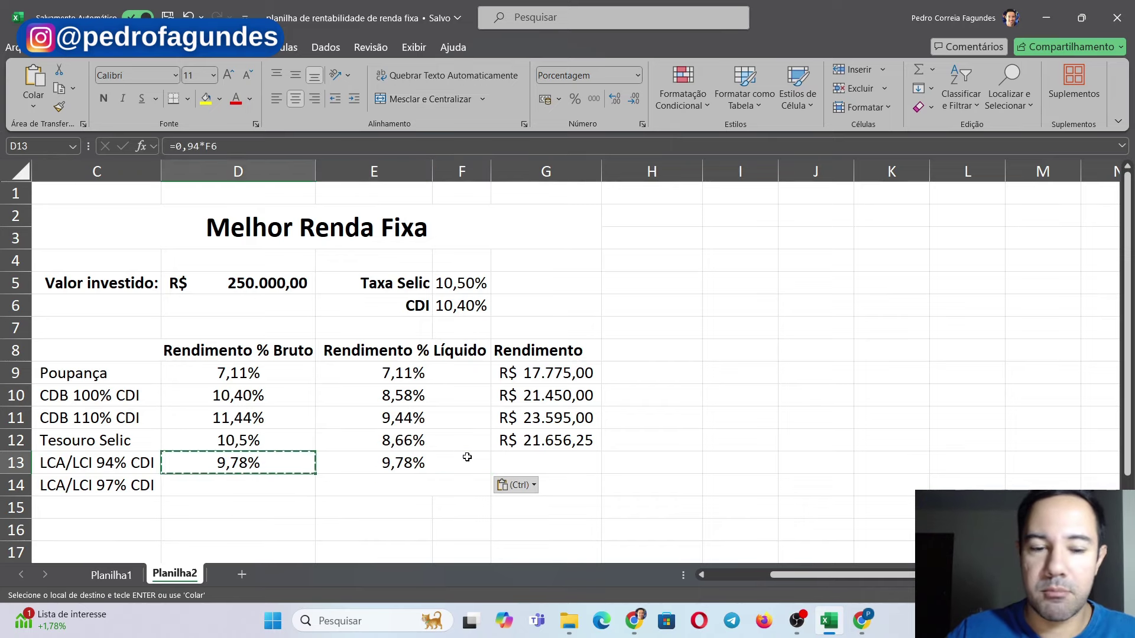
key("Right")
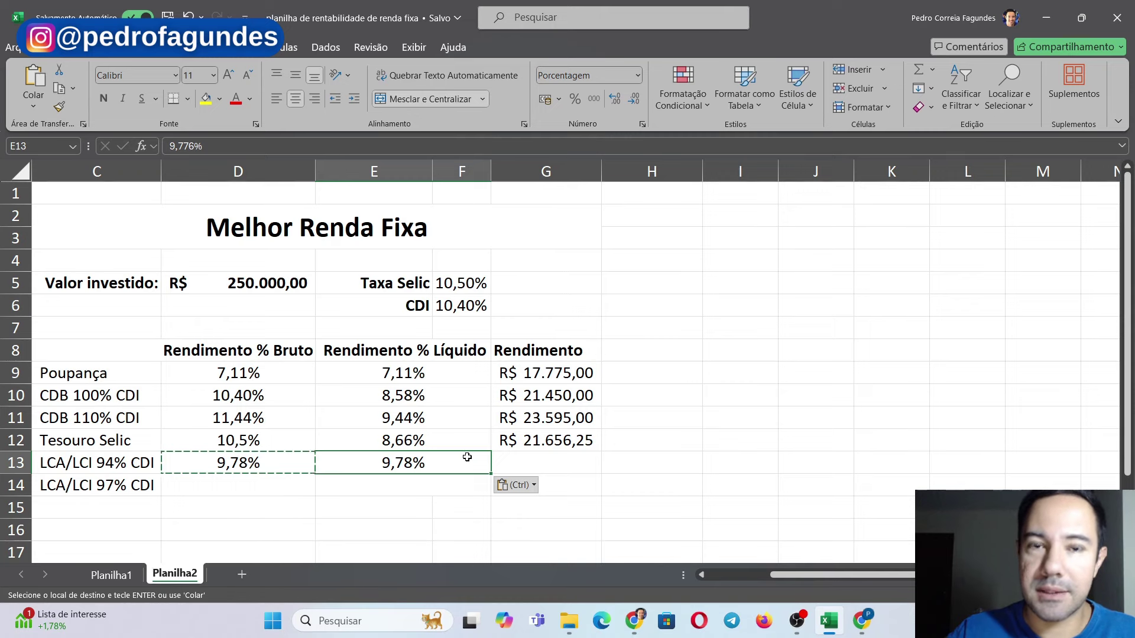
key("Left")
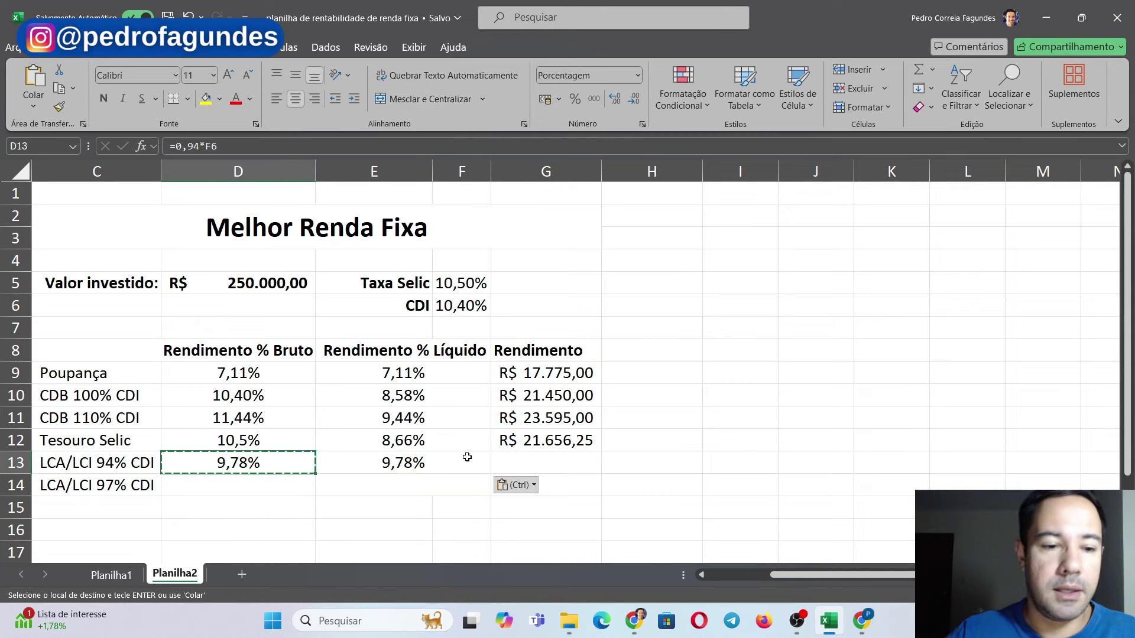
key("Right")
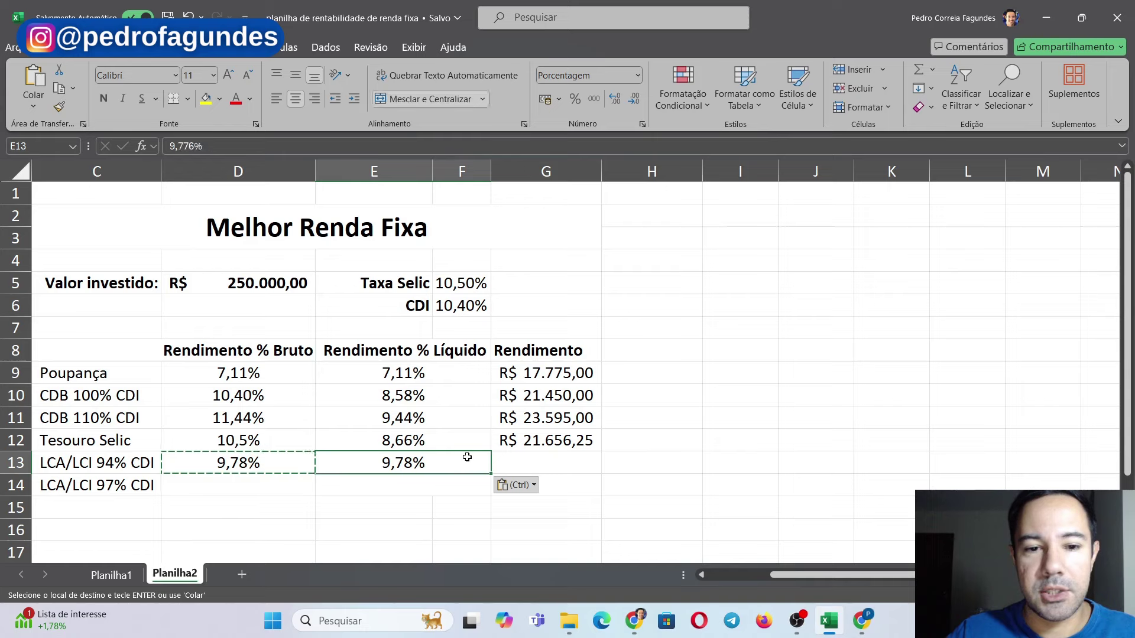
Copy the return formula of Tesouro Selic from G12 into G13 for LCA/LCI 94% CDI.
key("Right")
key("Right")
key("Up")
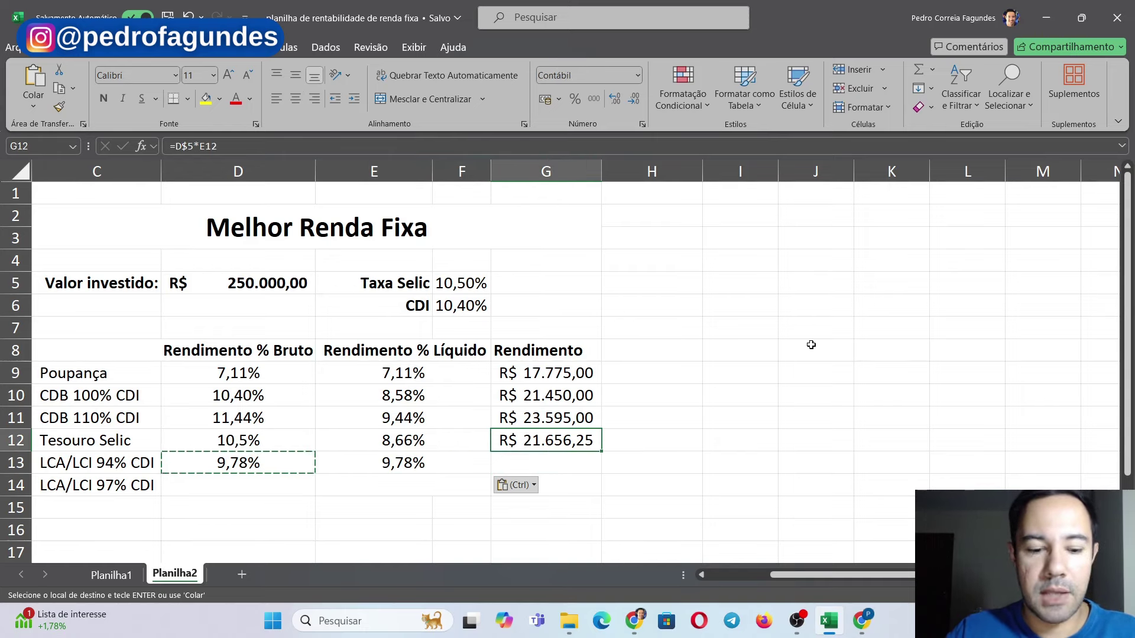
key("ctrl+c")
key("Down")
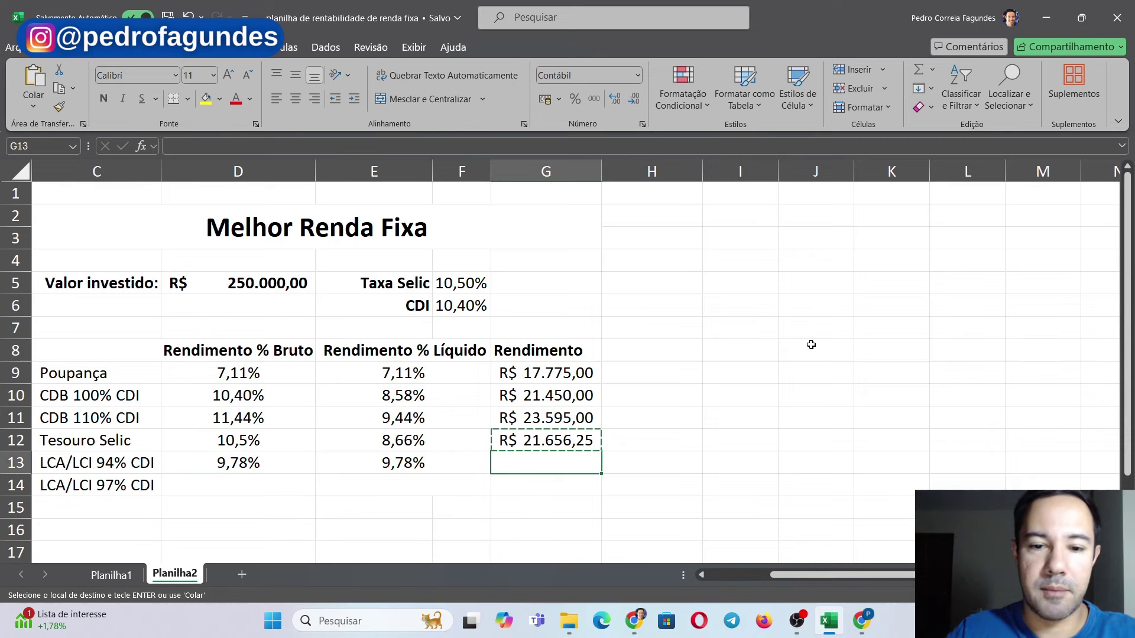
key("ctrl+v")
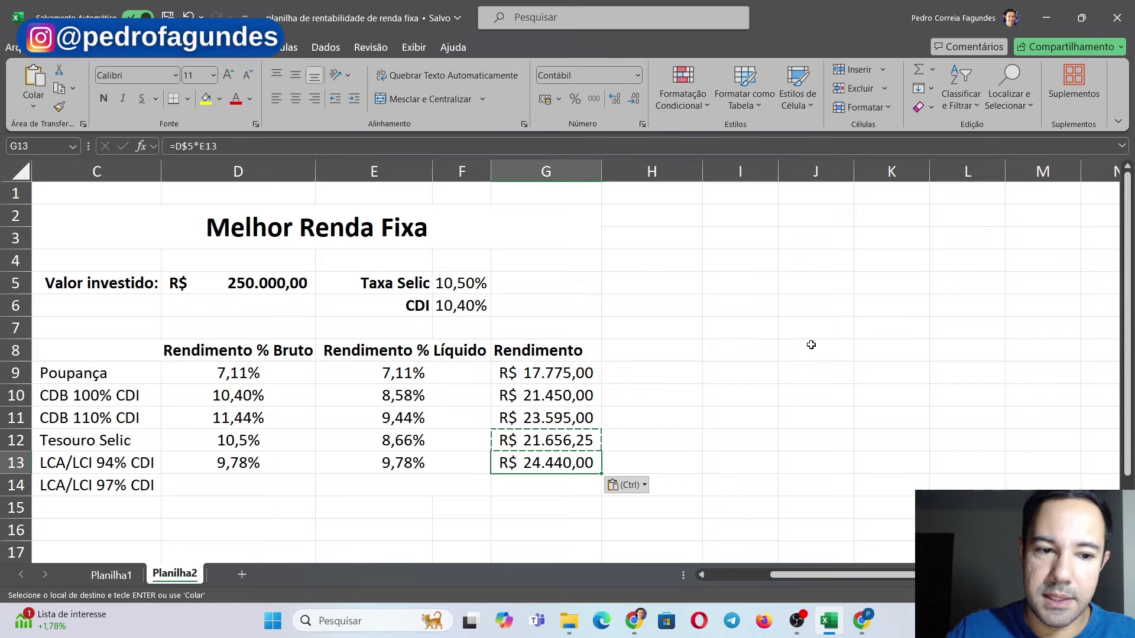
key("Down")
key("Up")
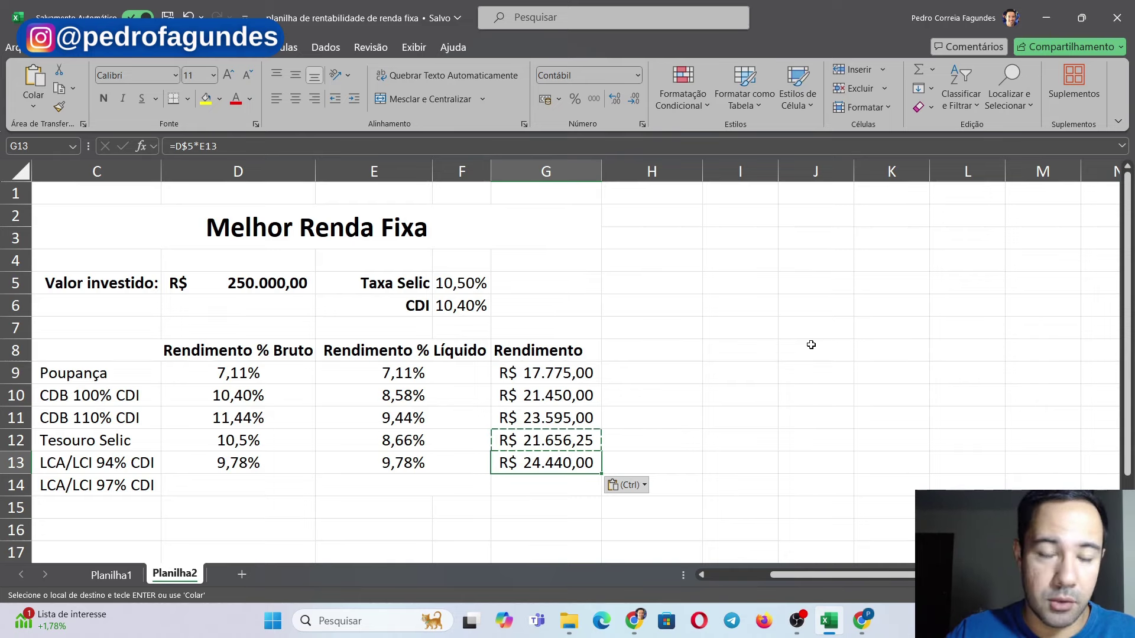
key("Down")
key("Up")
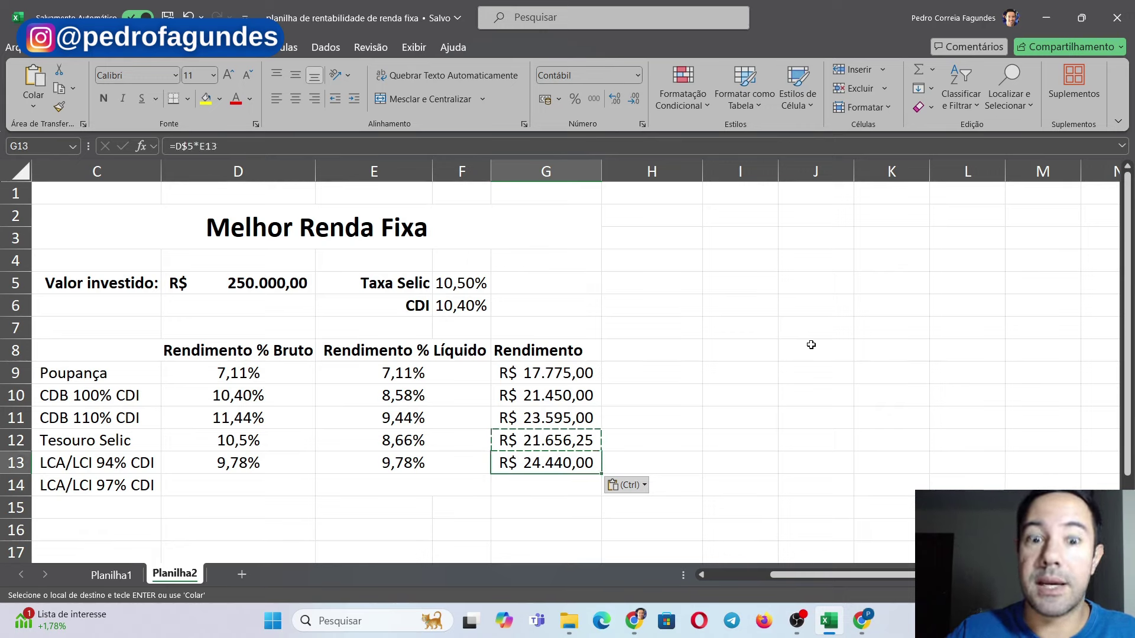
Calculate the gross yield of LCA/LCI 97% CDI in D14 with =0,97*F6, displayed with two decimal places.
key("Down")
key("Left")
key("Left")
key("Left")
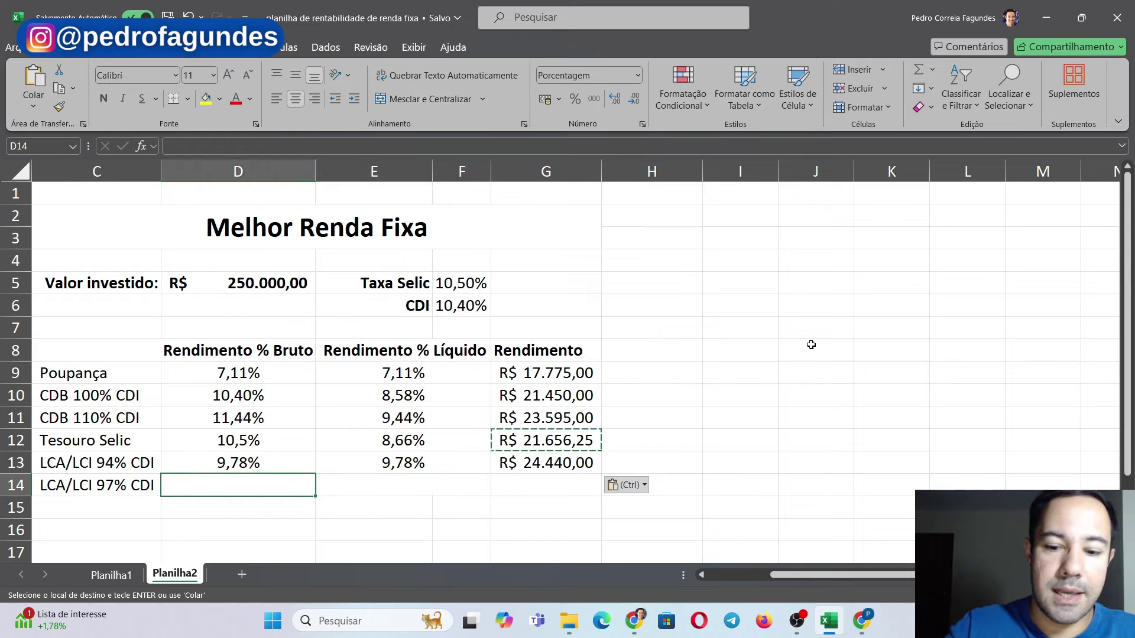
type("=0,97*")
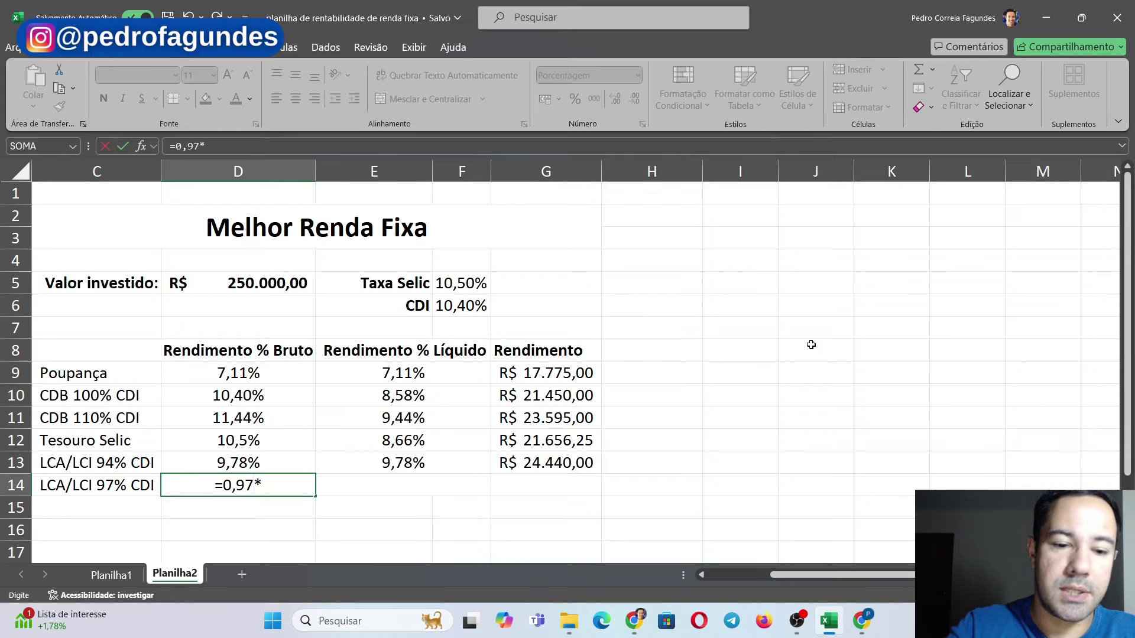
left_click(474, 303)
key("Return")
key("Up")
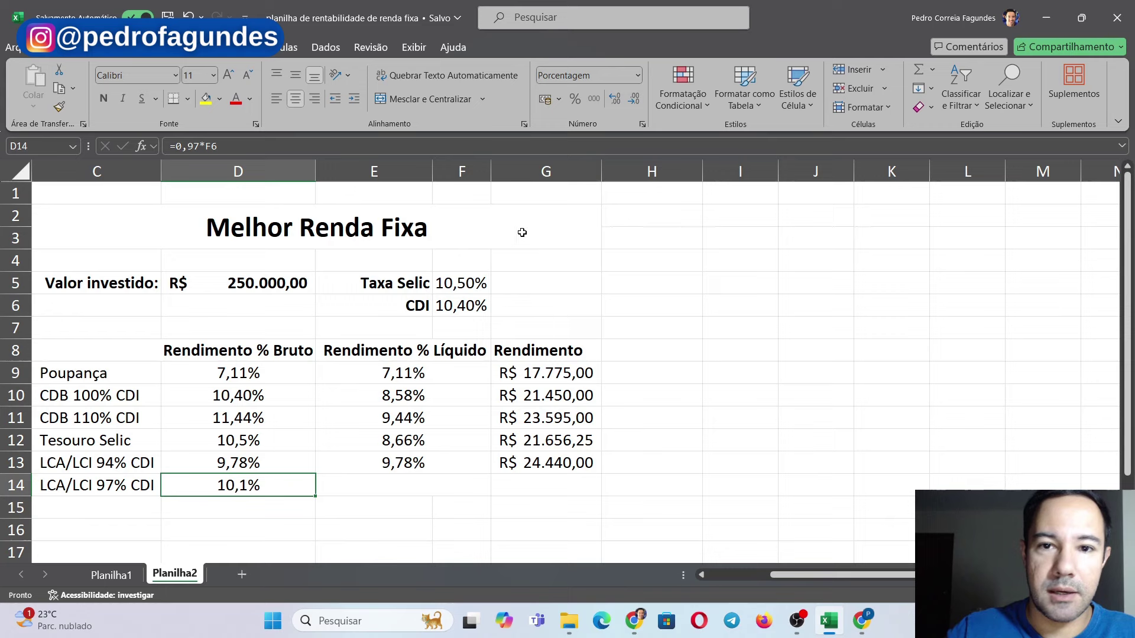
left_click(616, 100)
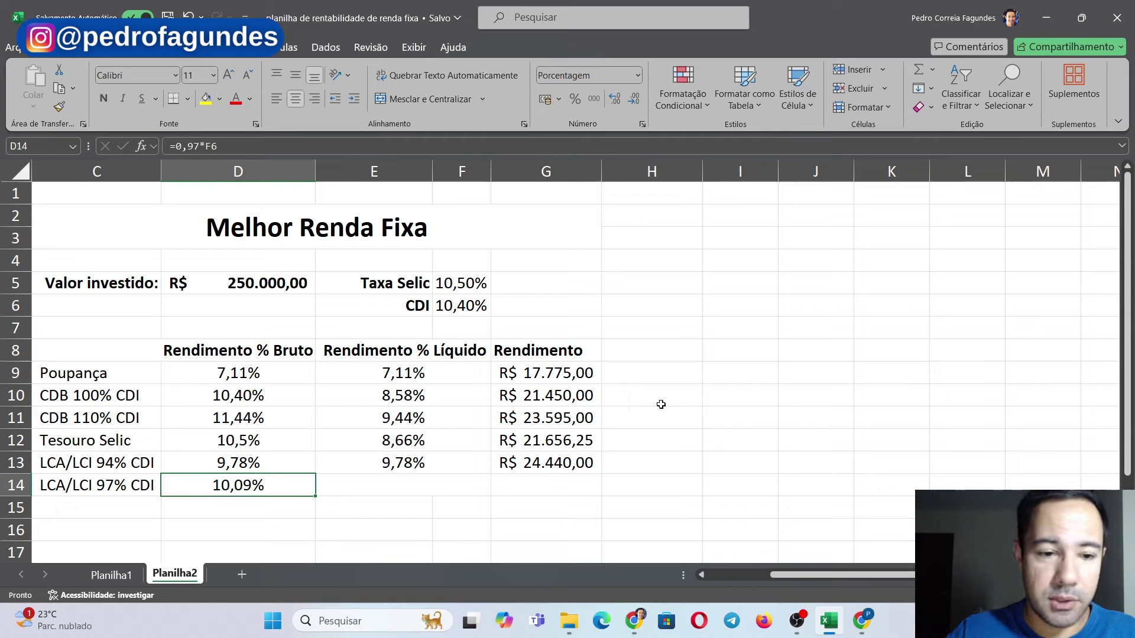
Paste the gross yield of LCA/LCI 97% CDI from D14 into E14 as a value only, for its net yield.
key("ctrl+c")
key("Right")
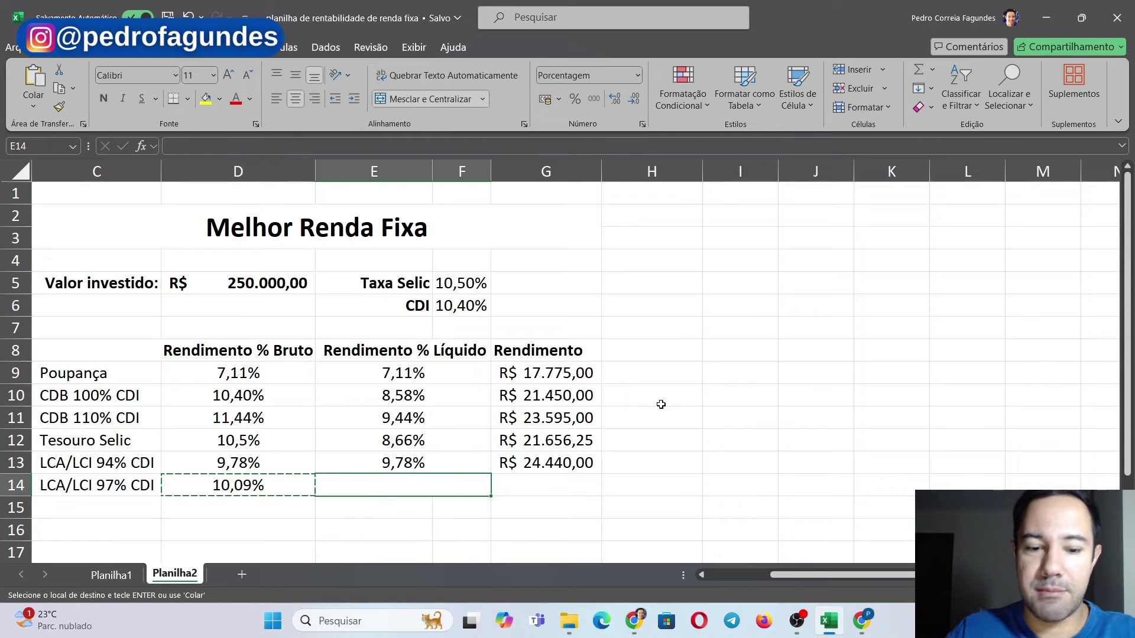
key("ctrl+shift+v")
Copy the return formula of LCA/LCI 94% CDI from G13 into G14 for LCA/LCI 97% CDI.
key("Right")
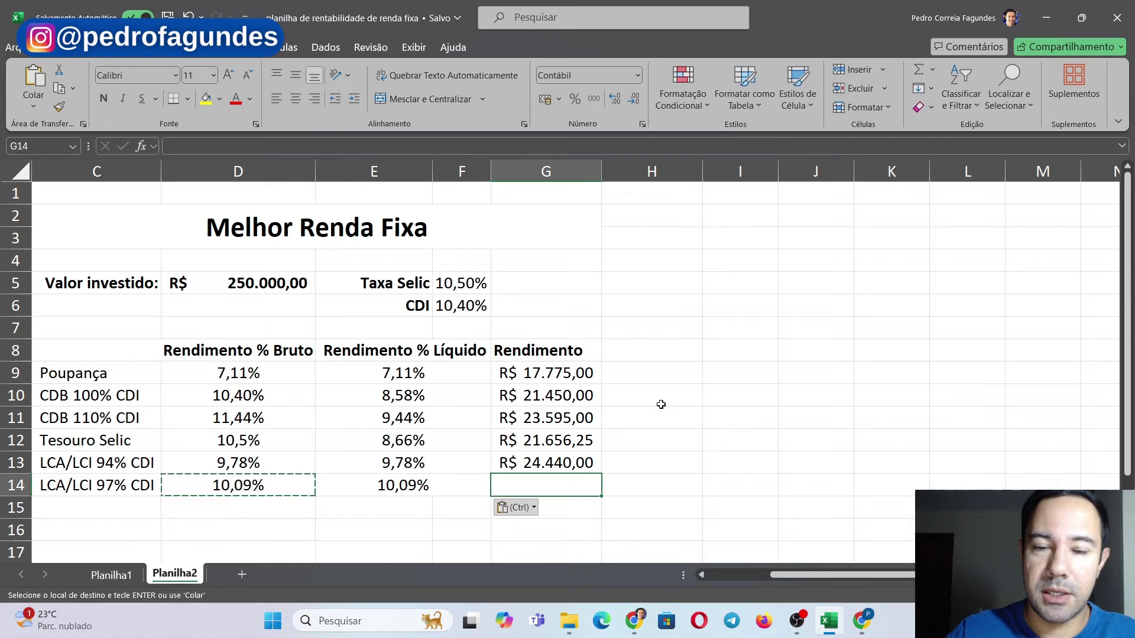
key("Up")
key("ctrl+c")
key("Down")
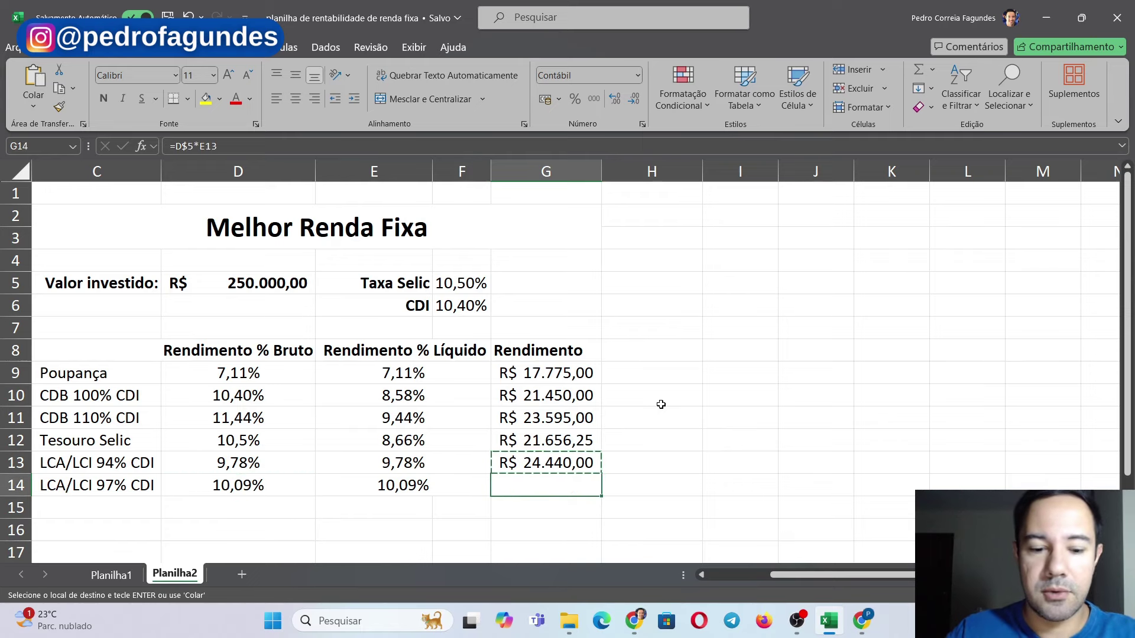
key("ctrl+v")
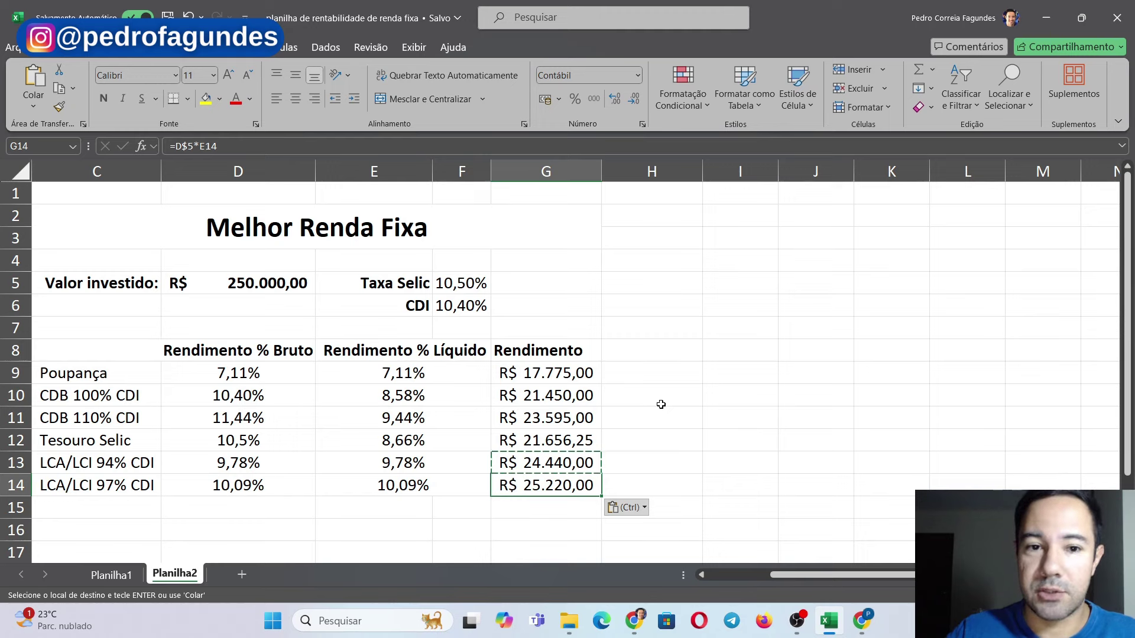
key("Down")
key("Up")
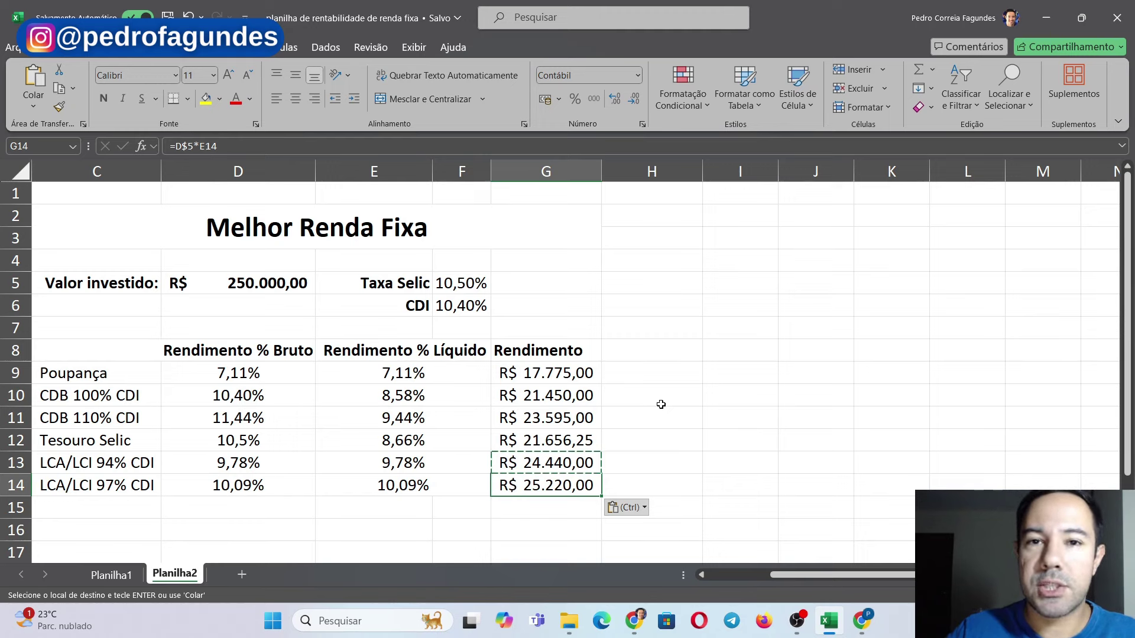
Compare the returns of all six investments in G9 to G14, from Poupança to LCA/LCI 97% CDI.
key("Up")
key("Up")
key("Up")
key("Up")
key("Up")
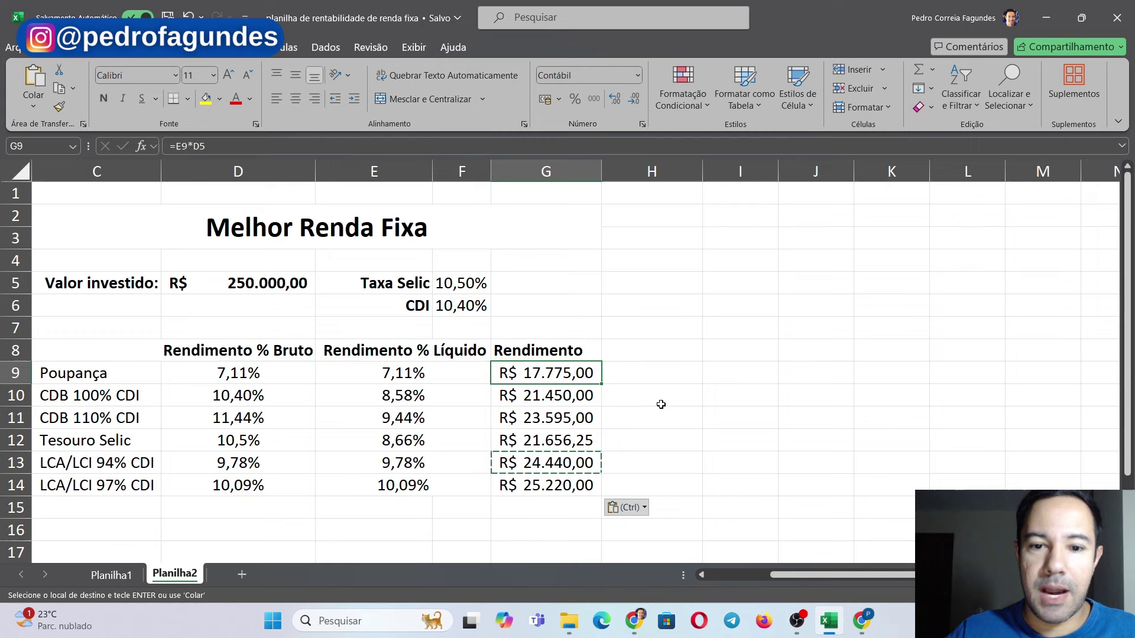
key("Down")
key("Down")
key("Down")
key("Down")
key("Down")
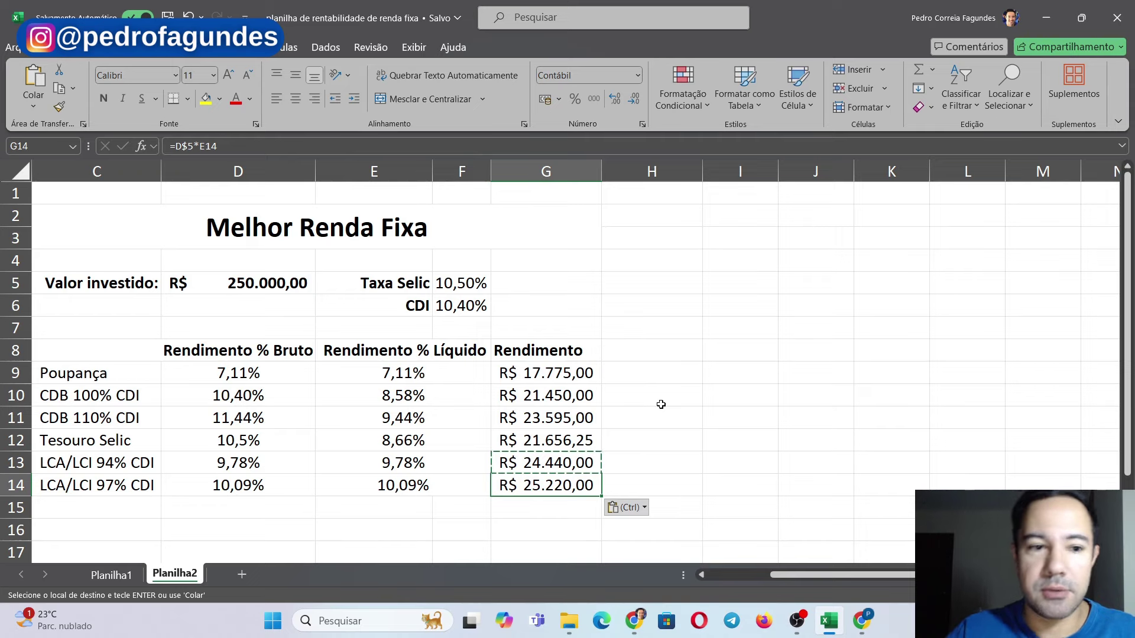
key("Up")
key("Up")
key("Up")
key("Up")
key("Up")
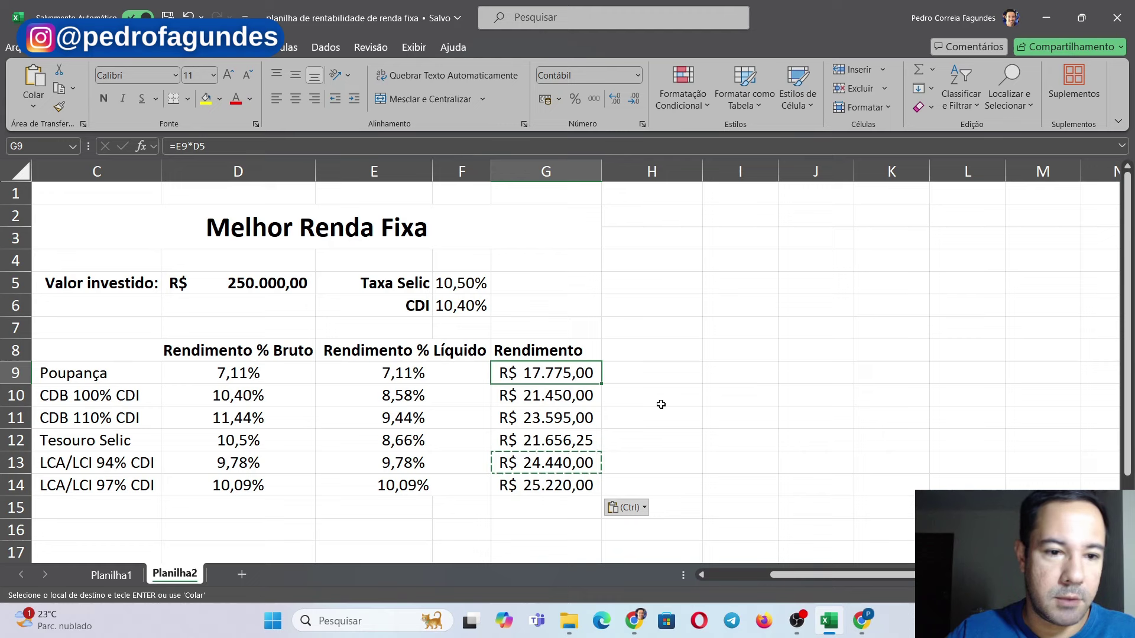
Review the Poupança row from its name in C9 to its return in G9.
key("Left")
key("Left")
key("Left")
key("Left")
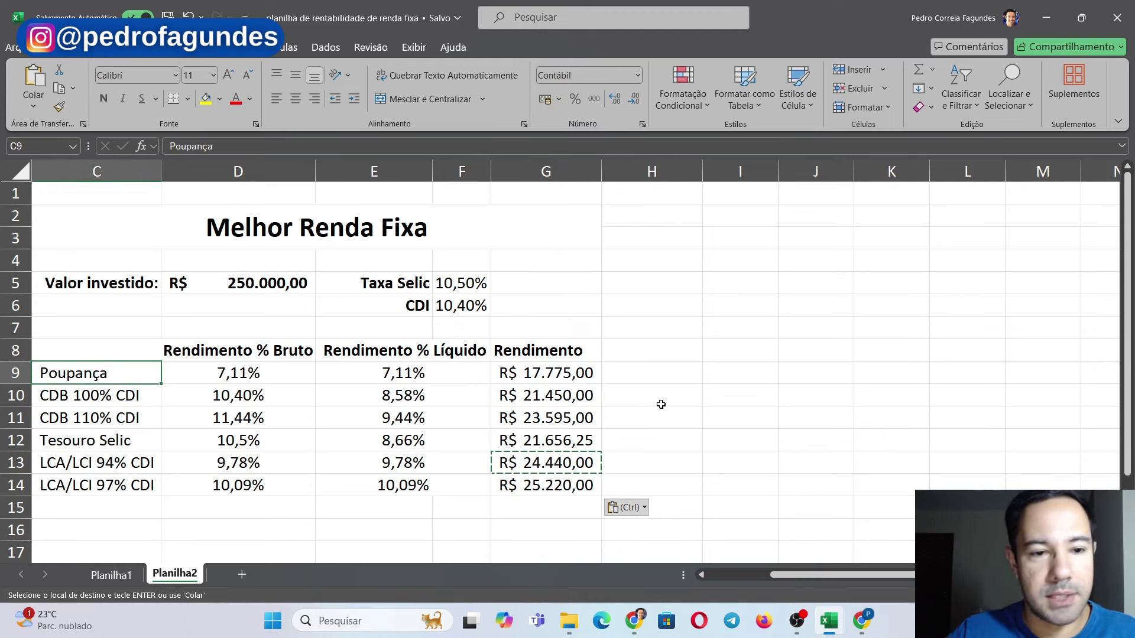
key("Right")
key("Right")
key("Right")
key("Right")
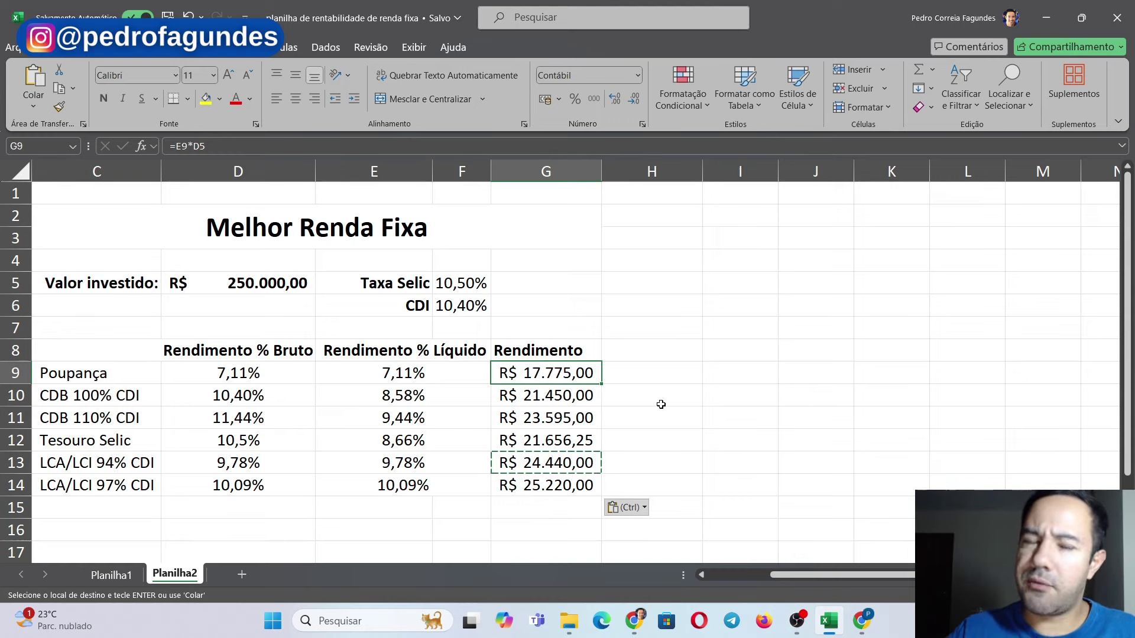
Compare the returns of CDB 100% CDI in G10 and Tesouro Selic in G12.
key("Down")
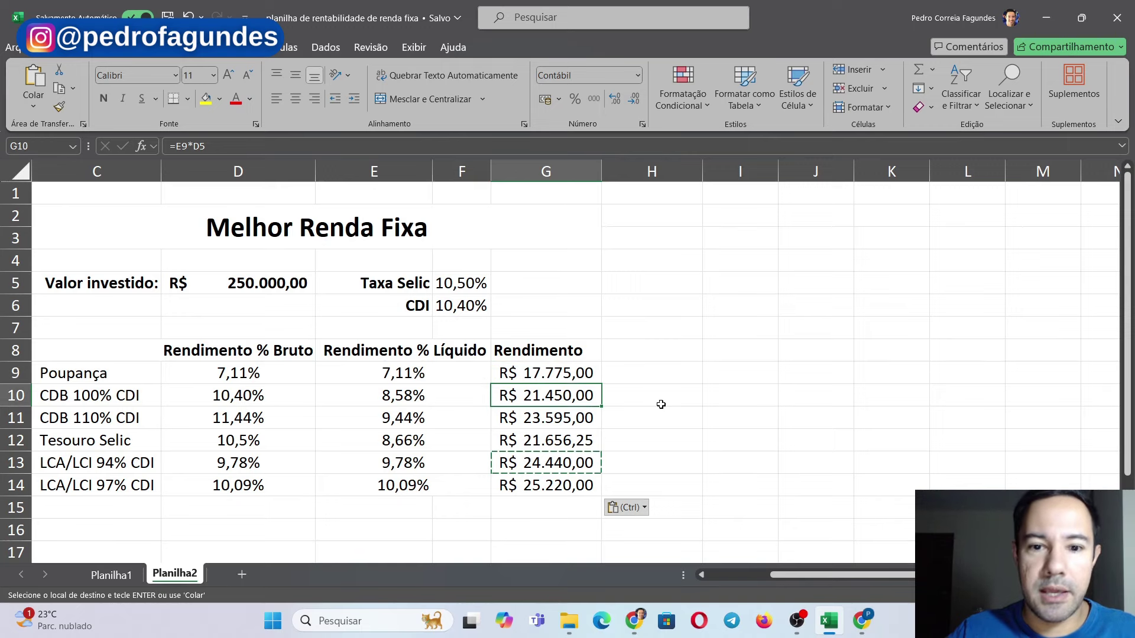
key("Left")
key("Left")
key("Left")
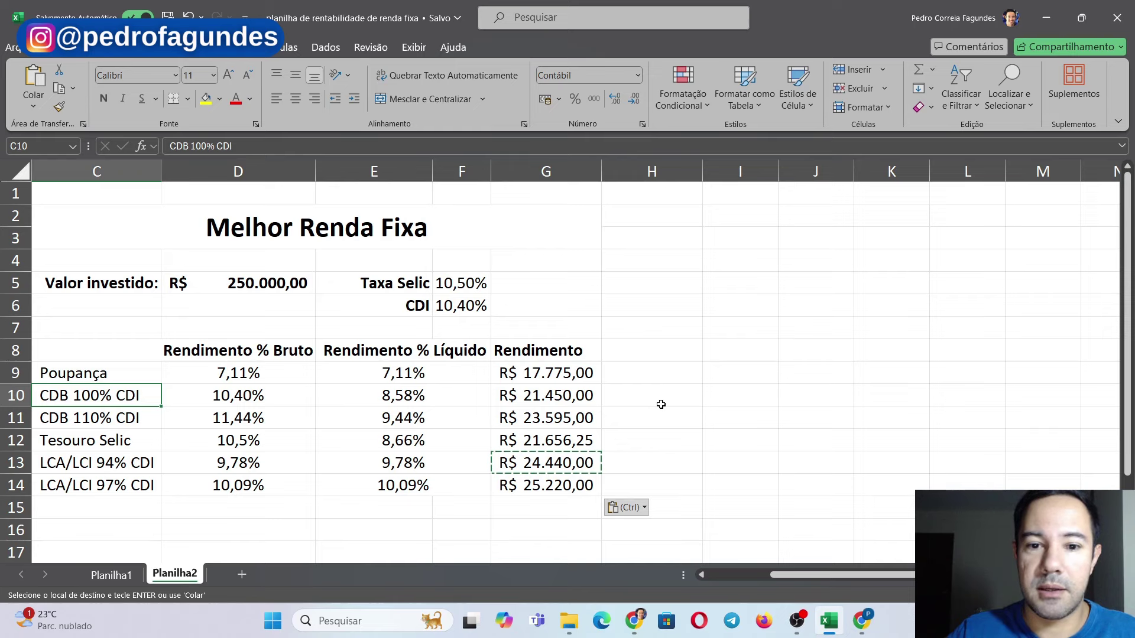
key("Down")
key("Down")
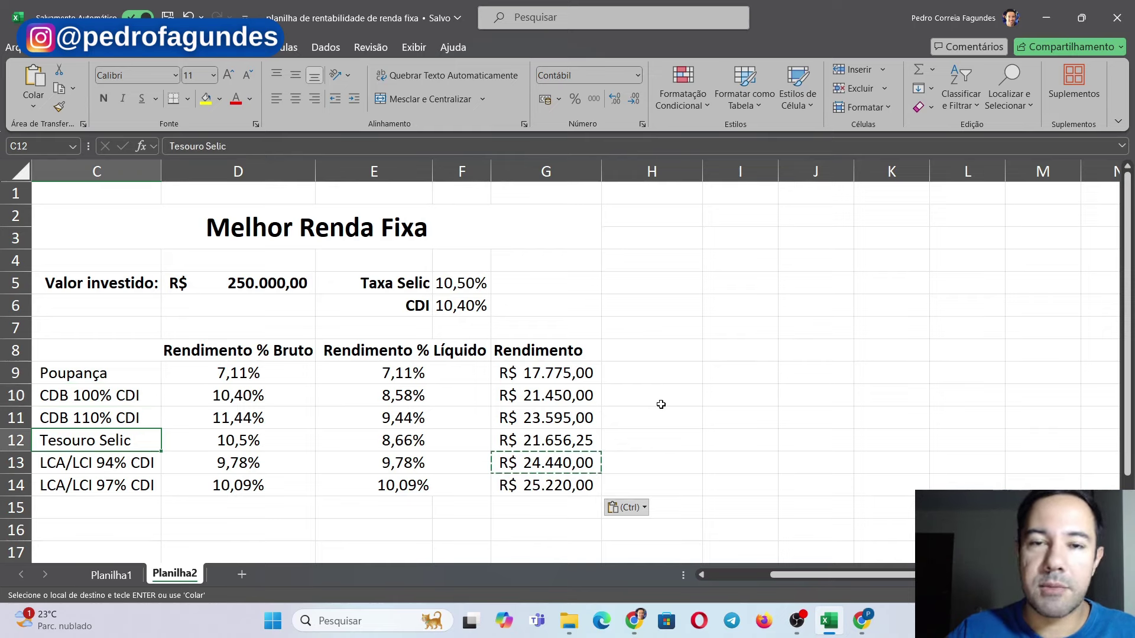
key("Right")
key("Right")
key("Right")
key("Right")
key("Up")
key("Up")
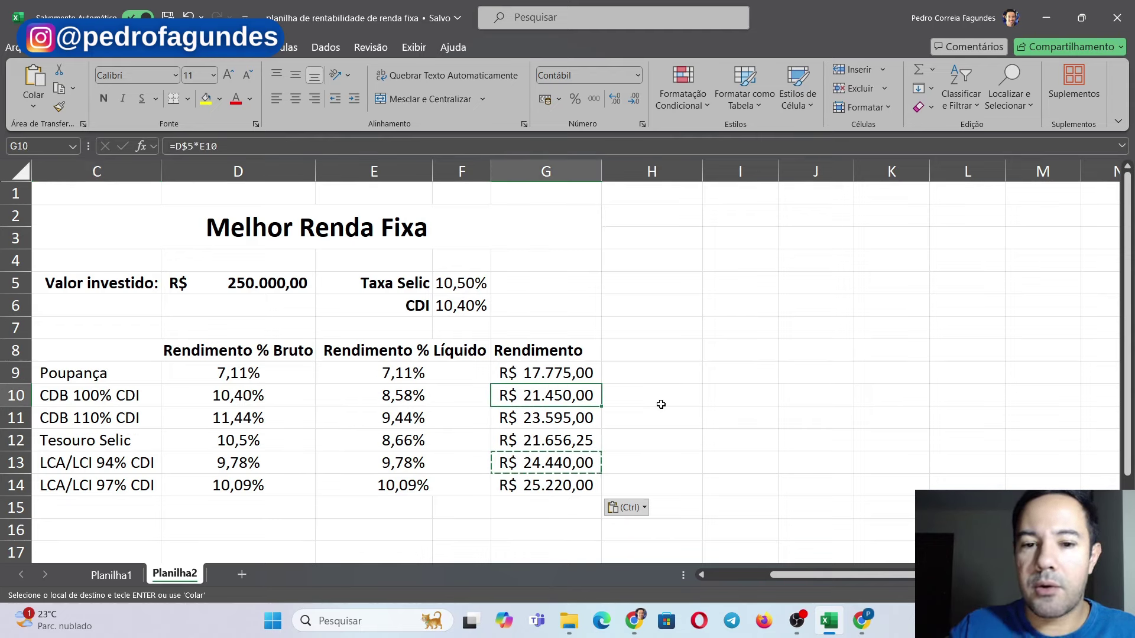
key("Down")
key("Down")
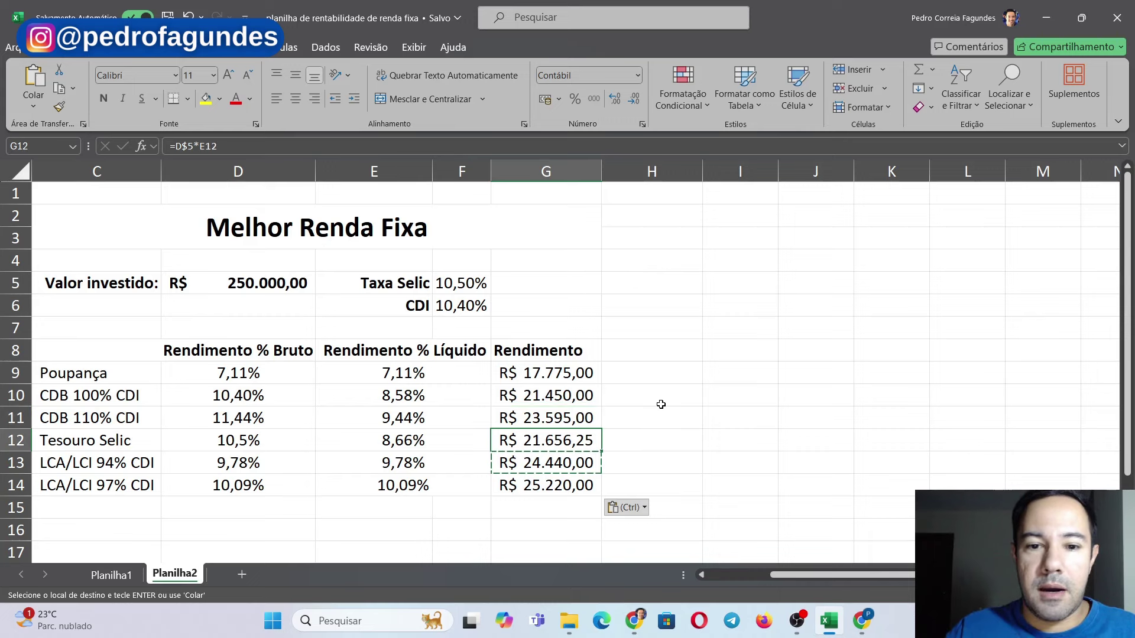
Review the CDB 110% CDI row against the other investments listed down to LCA/LCI 97% CDI in C14.
key("Up")
key("Left")
key("Left")
key("Left")
key("Left")
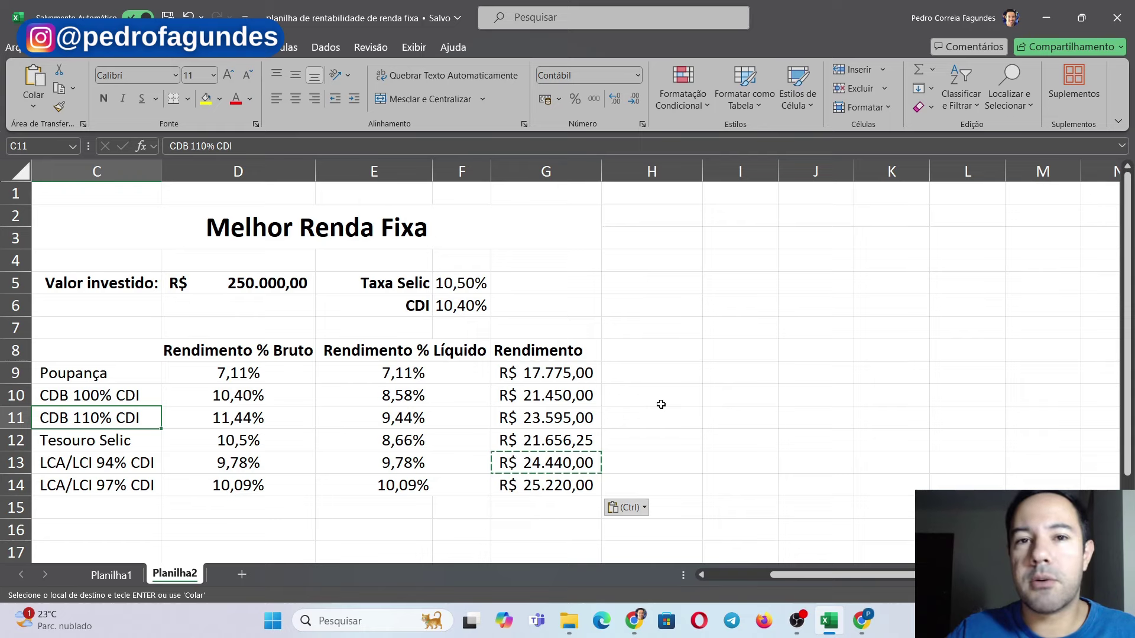
key("Up")
key("Down")
key("Down")
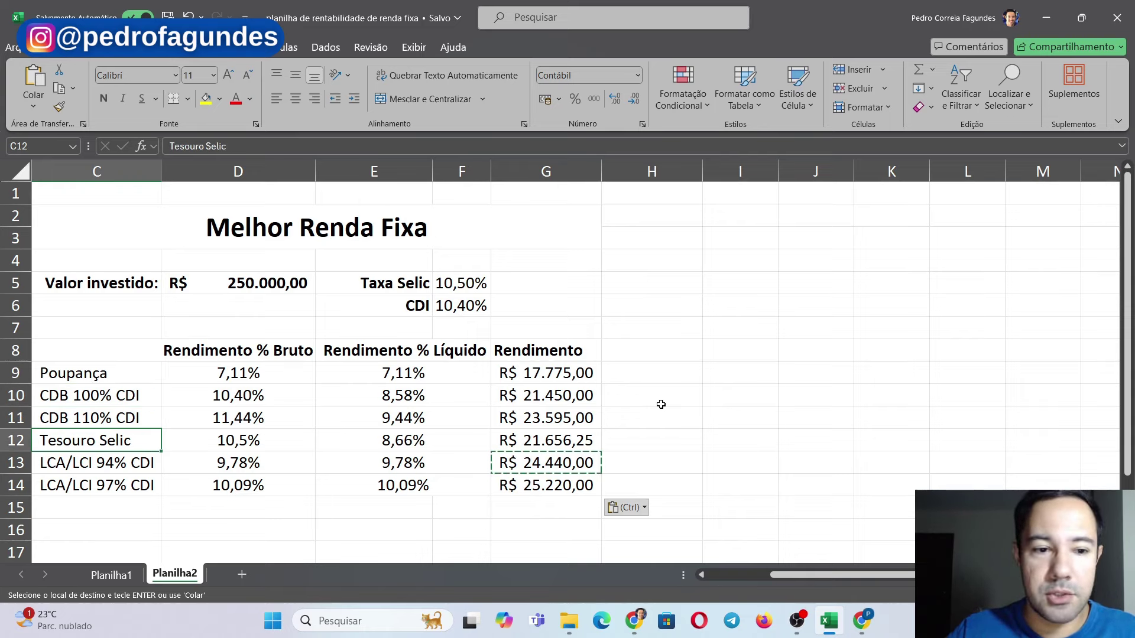
key("Down")
key("Down")
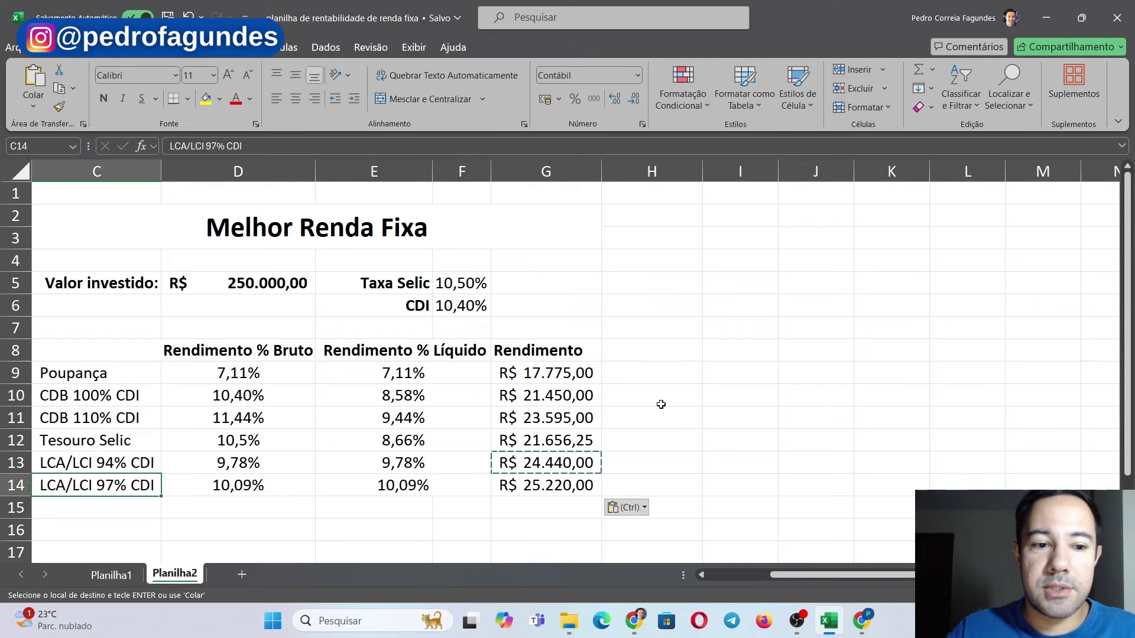
Review the LCA/LCI 94% CDI row from its name in C13 to its return in G13.
key("Down")
key("Down")
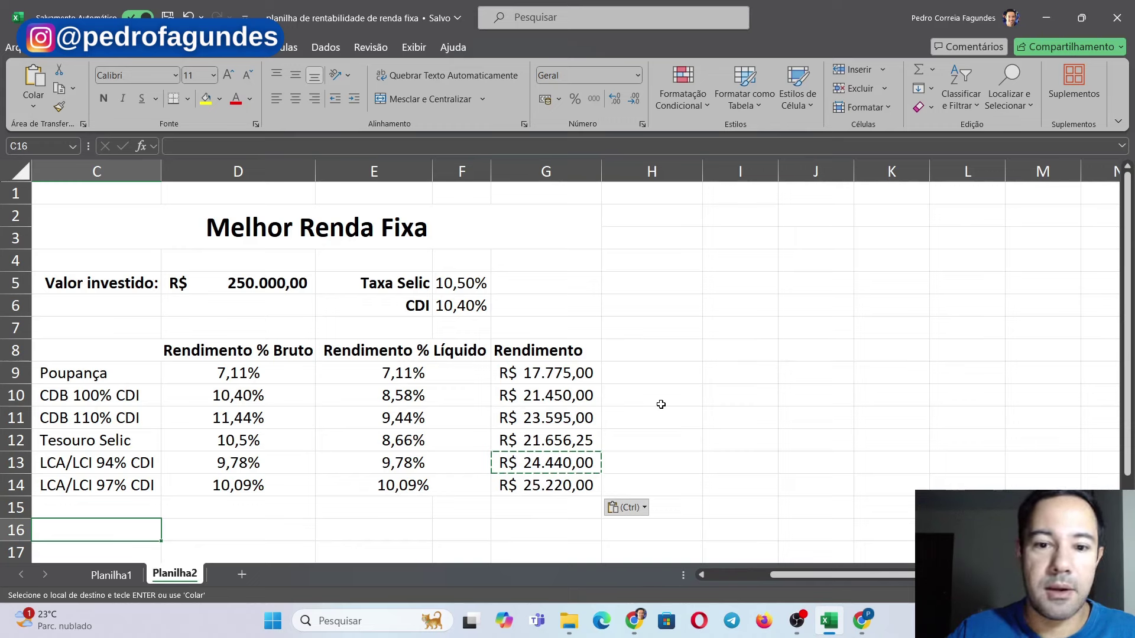
key("Up")
key("Up")
key("Up")
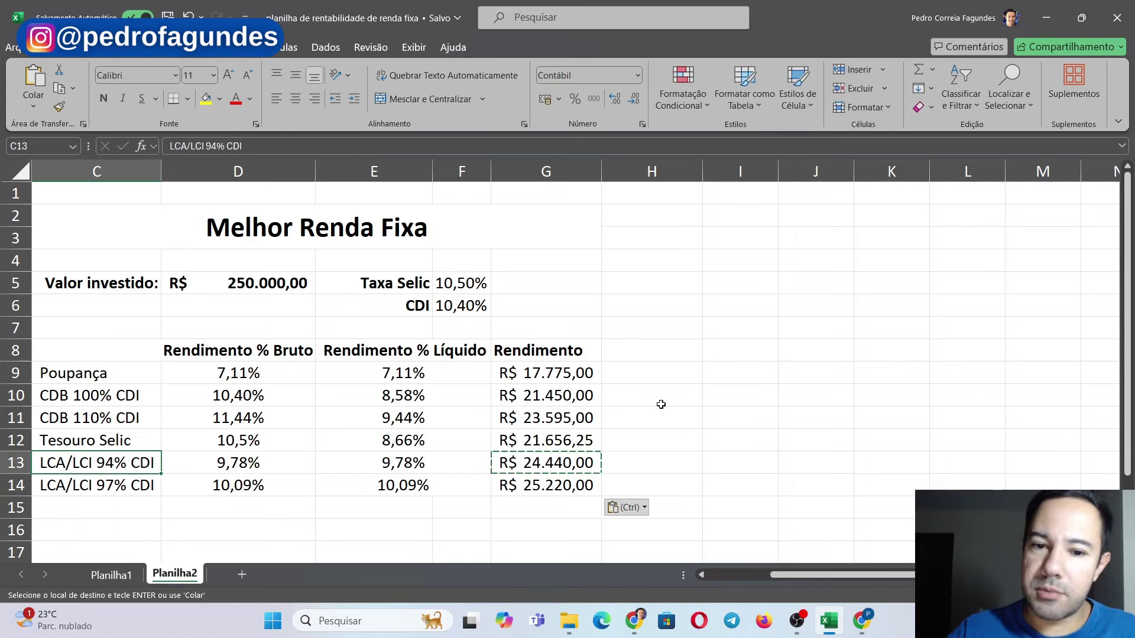
key("Right")
key("Right")
key("Right")
key("Right")
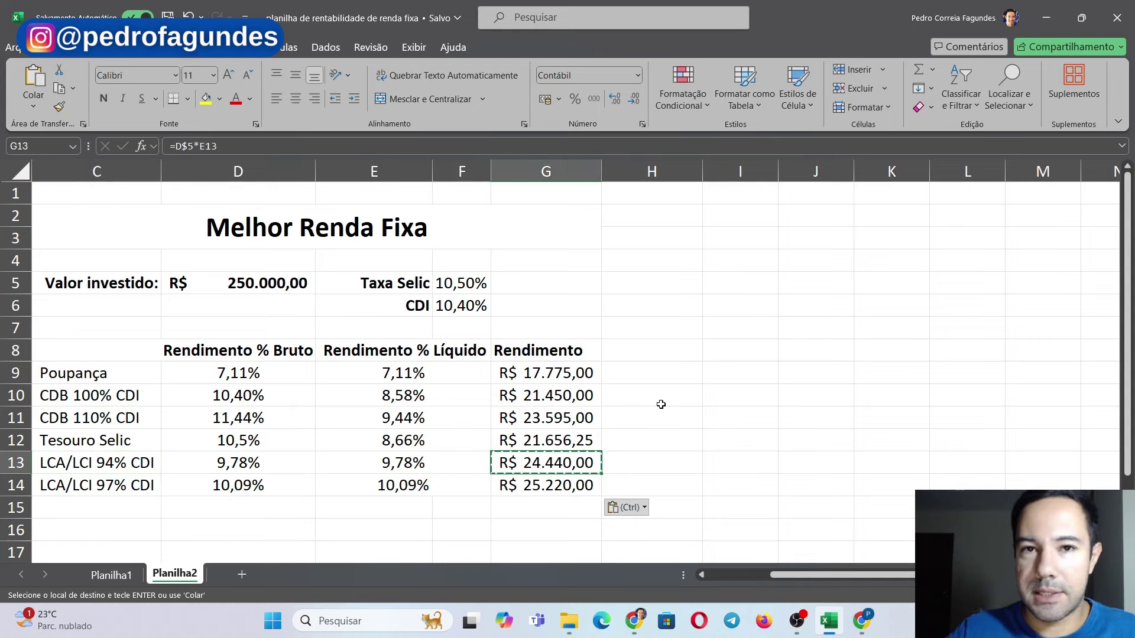
Review the LCA/LCI 97% CDI row from its name in C14 to its return in G14.
key("Left")
key("Left")
key("Left")
key("Left")
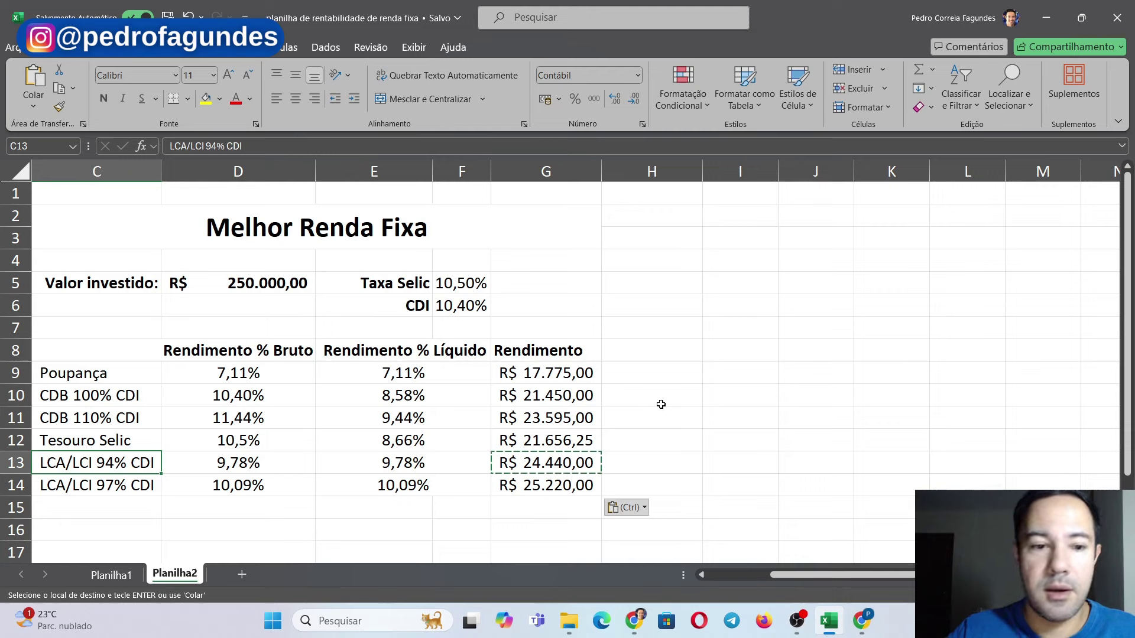
key("Down")
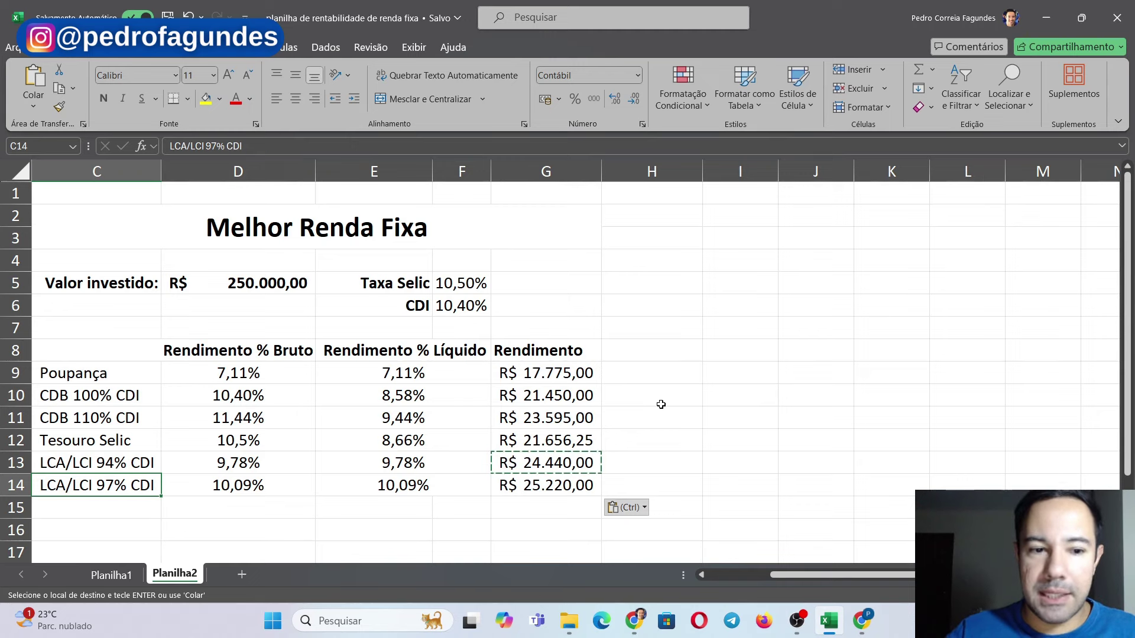
key("Right")
key("Right")
key("Right")
key("Right")
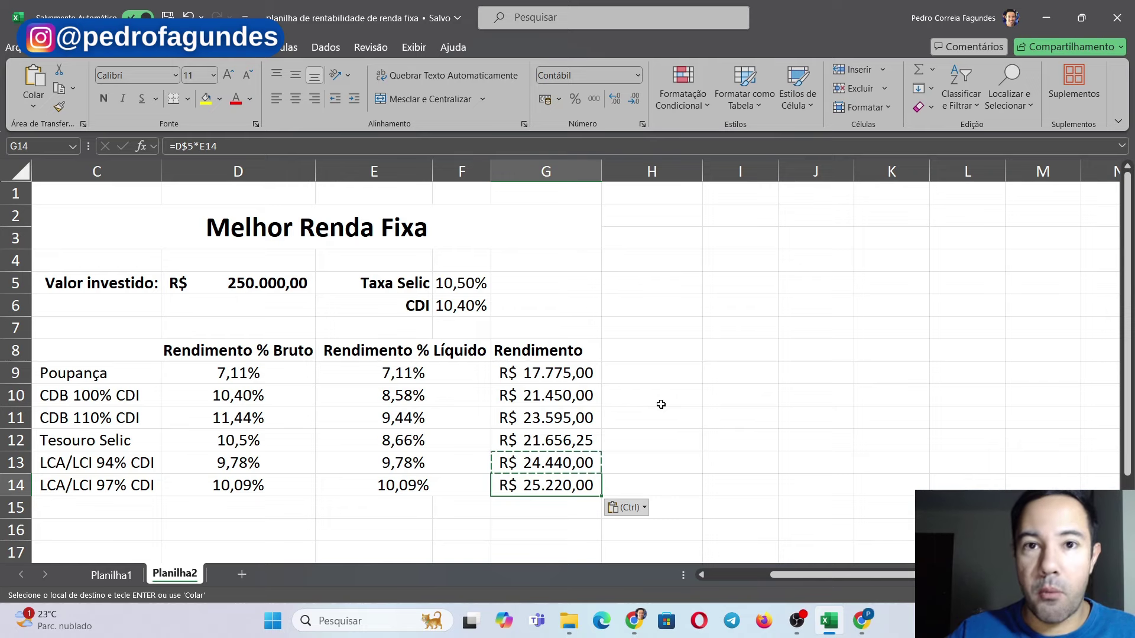
Compare LCA/LCI 94% CDI with LCA/LCI 97% CDI, first by their returns in G13 and G14, then by their names in C13 and C14.
key("Up")
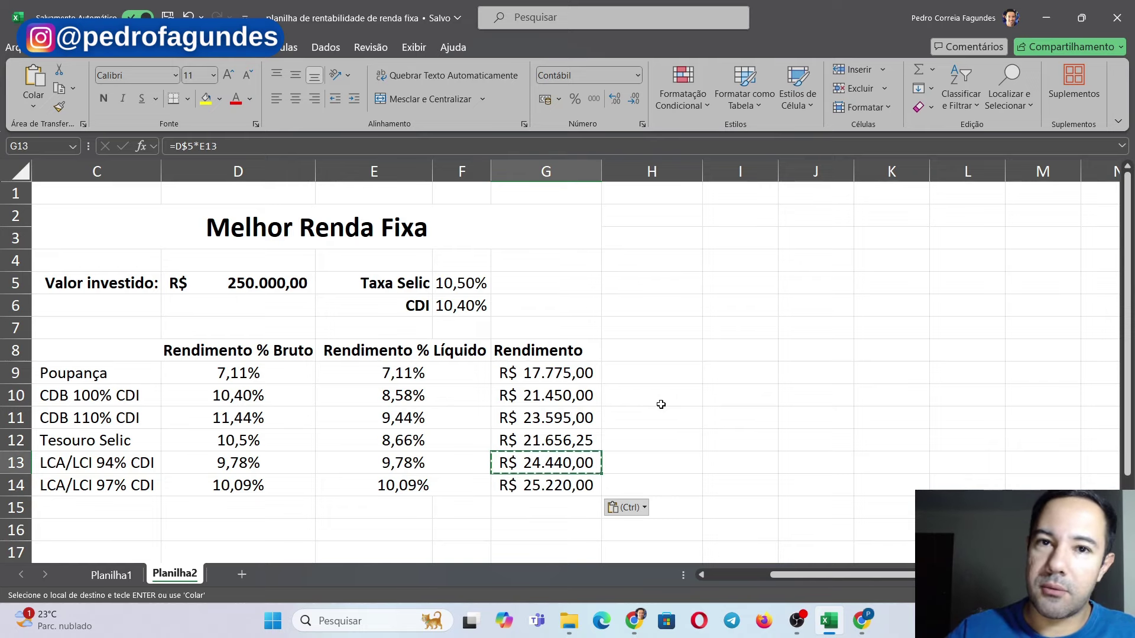
key("Down")
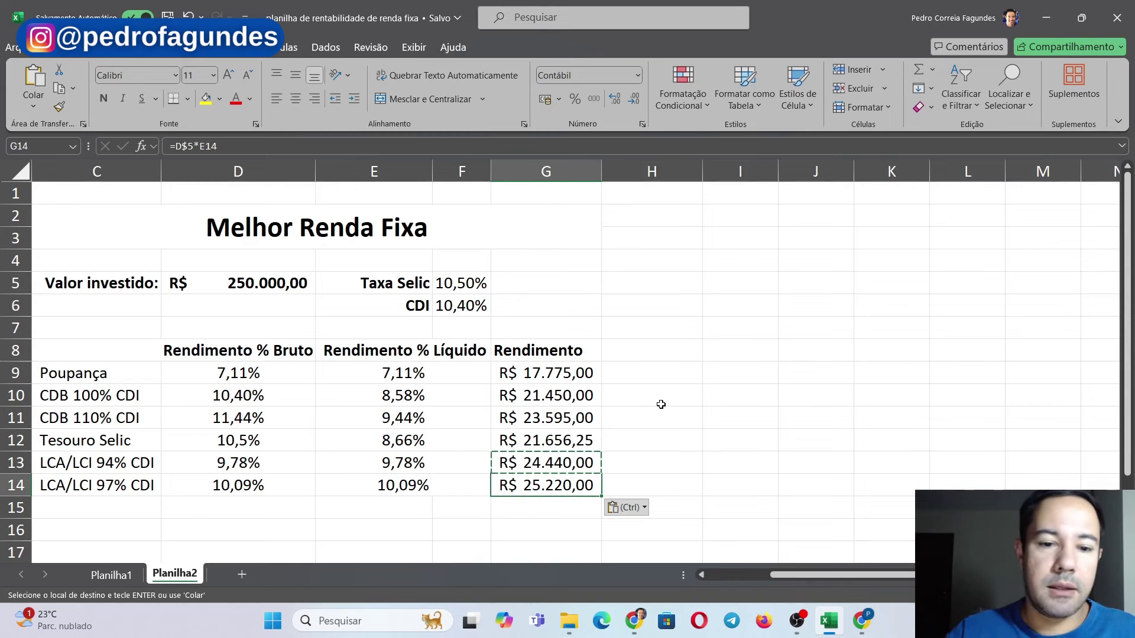
key("Left")
key("Left")
key("Left")
key("Left")
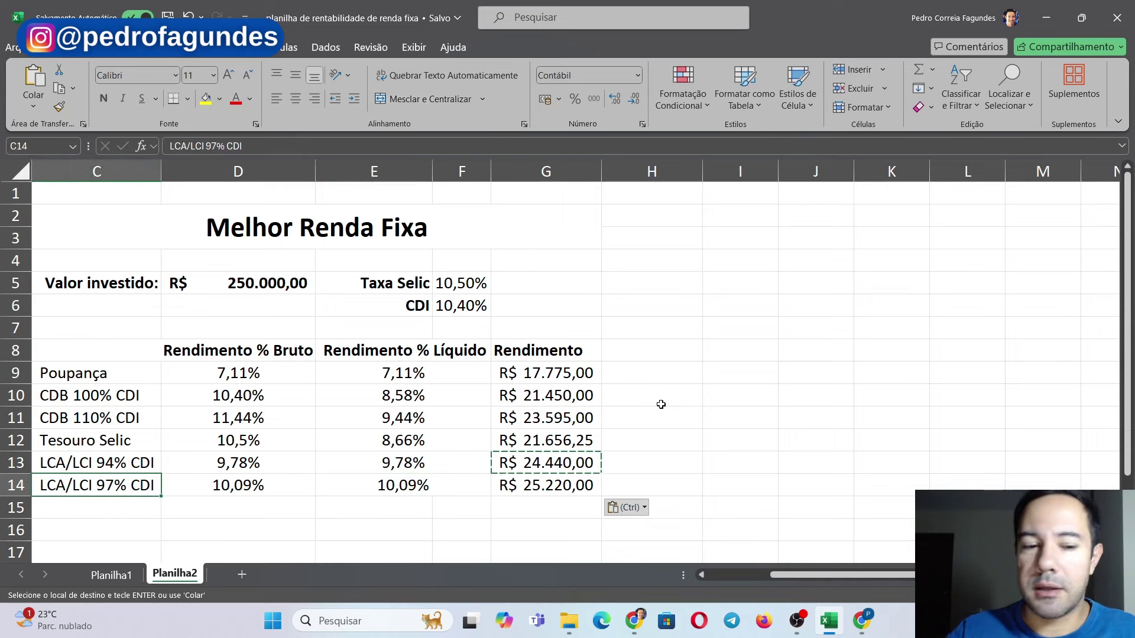
key("Up")
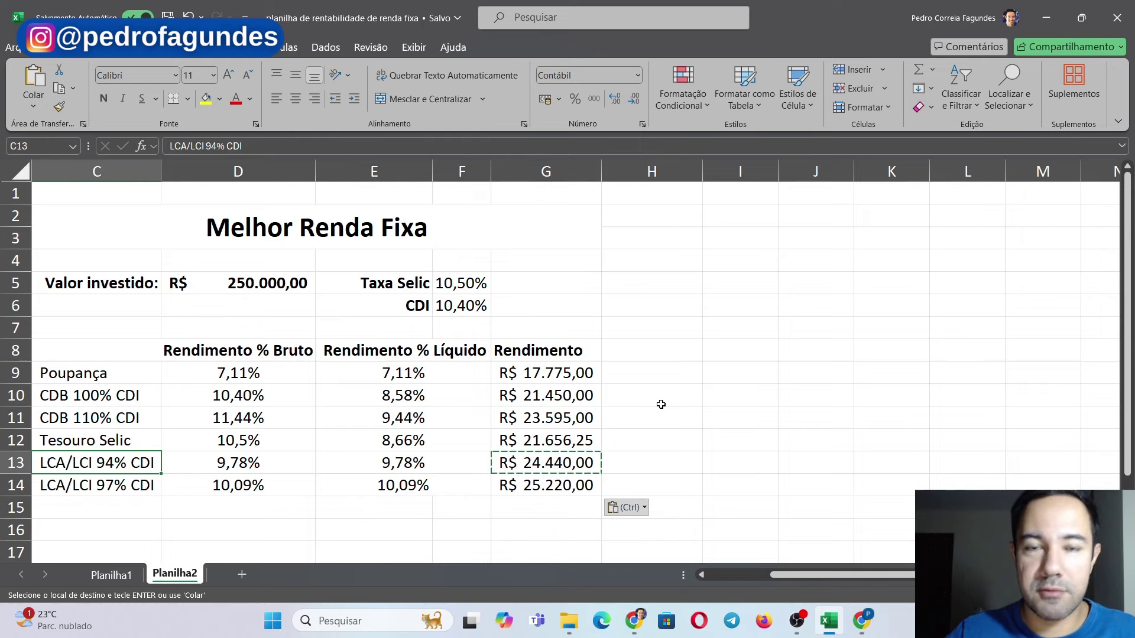
key("Down")
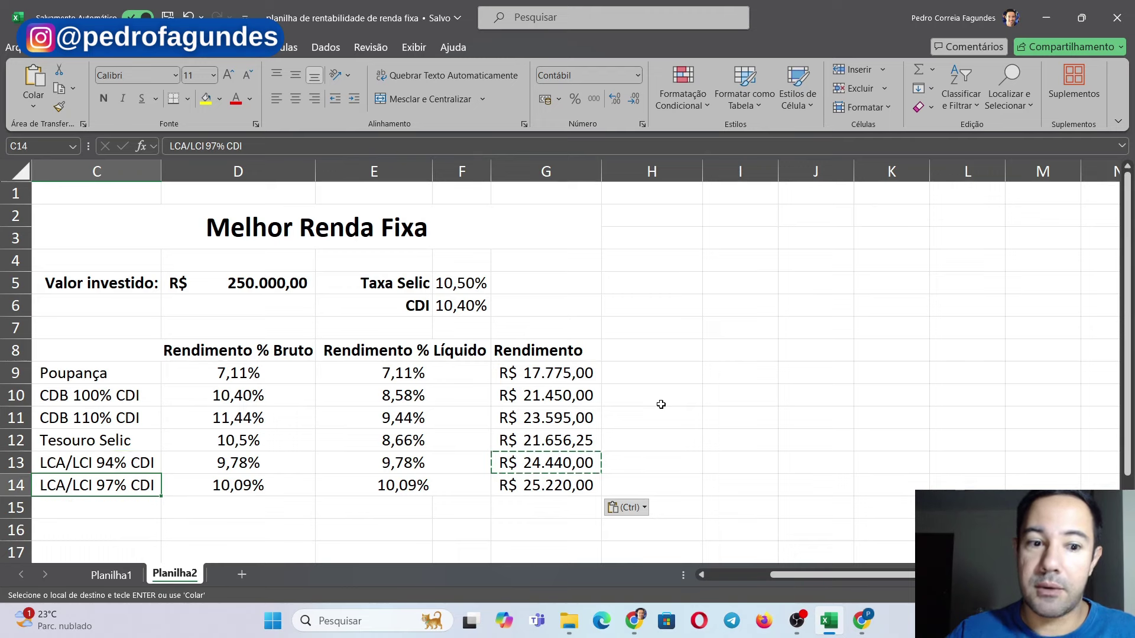
key("Up")
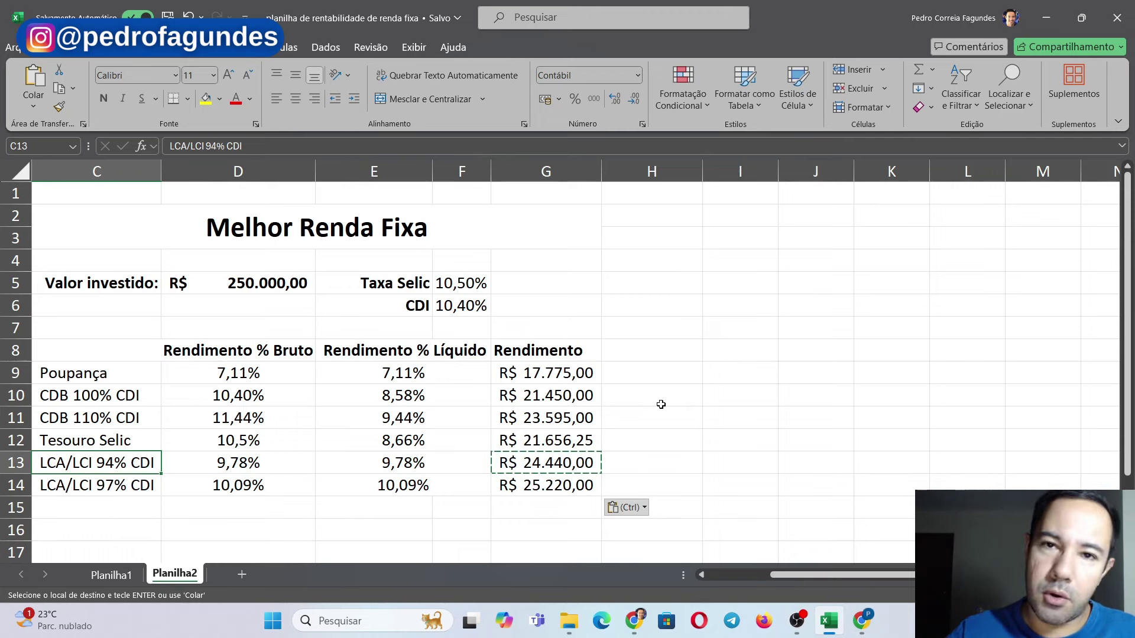
key("Down")
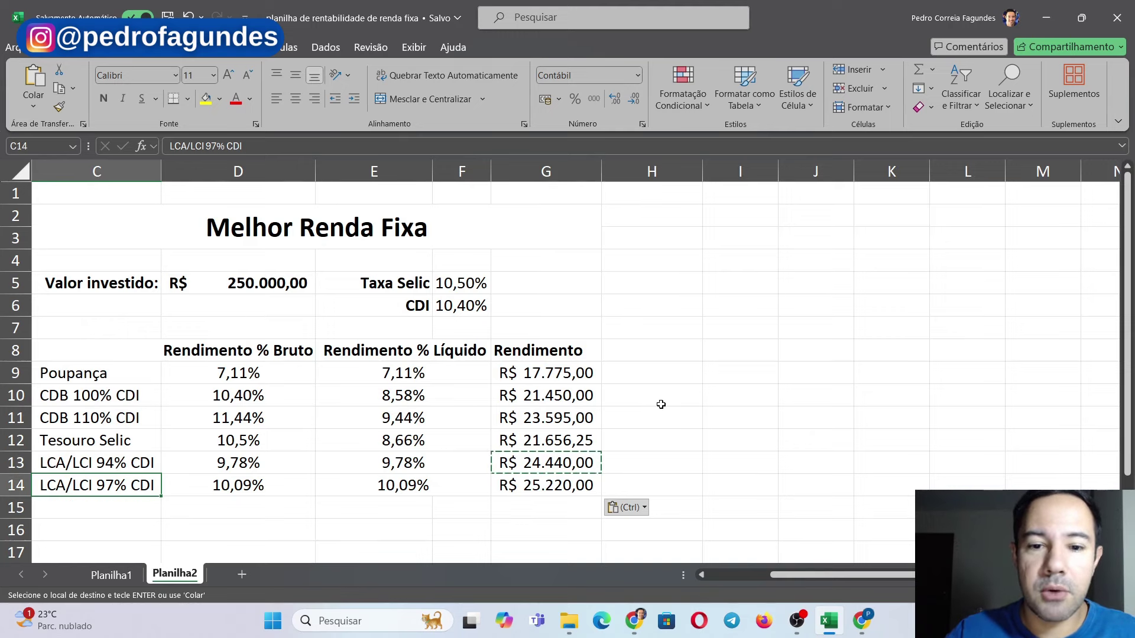
Look across the LCA/LCI 97% CDI row to H14 and up beside the returns of the other investments to Poupança.
key("Right")
key("Right")
key("Right")
key("Right")
key("Right")
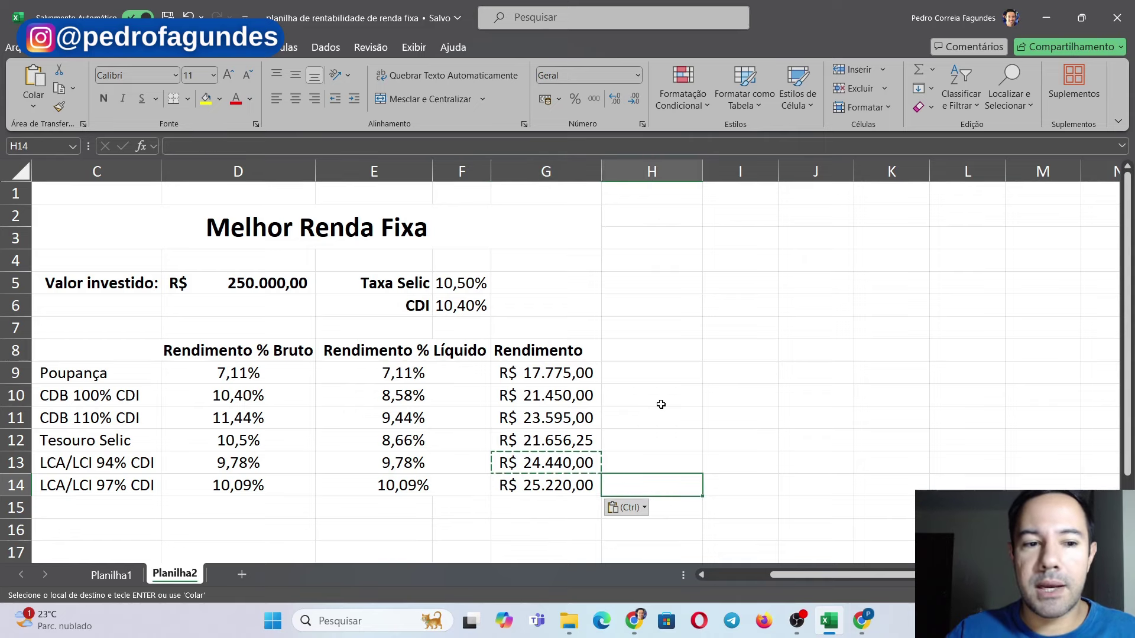
key("Up")
key("Up")
key("Up")
key("Up")
key("Up")
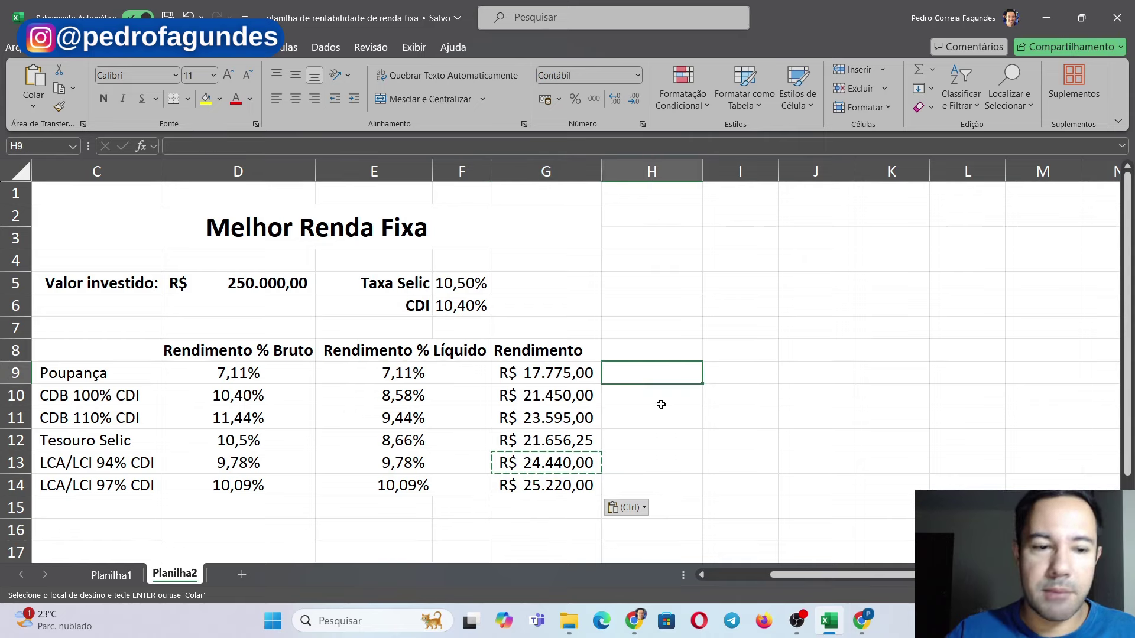
key("Down")
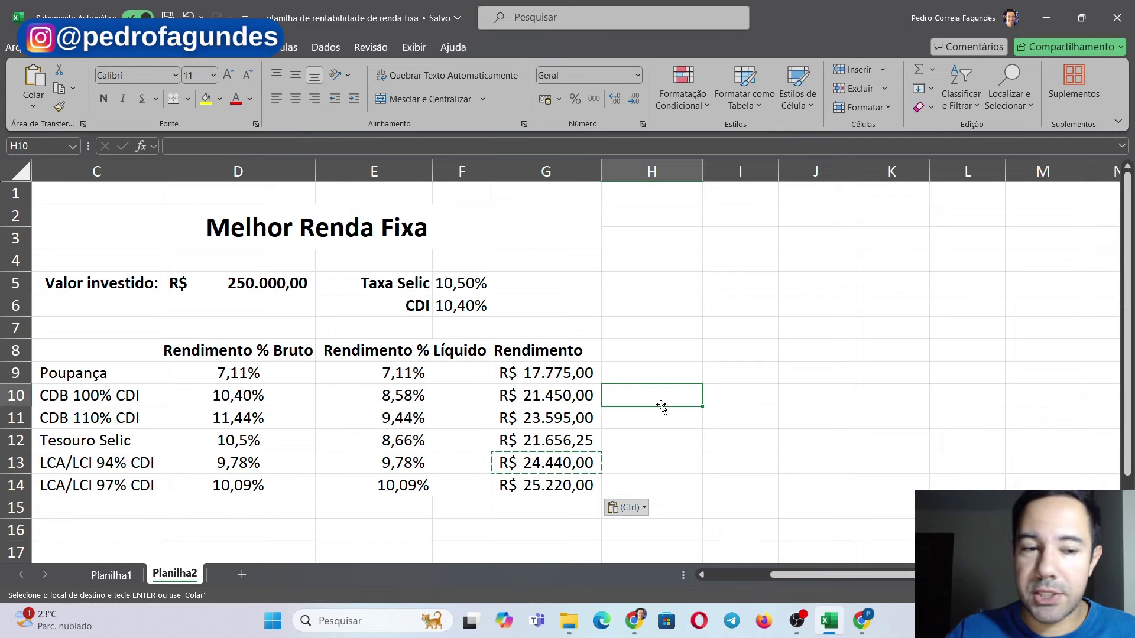
Go back to LCA/LCI 94% CDI in C13 and examine its gross yield, net yield and return.
key("Left")
key("Left")
key("Left")
key("Left")
key("Left")
key("Down")
key("Down")
key("Down")
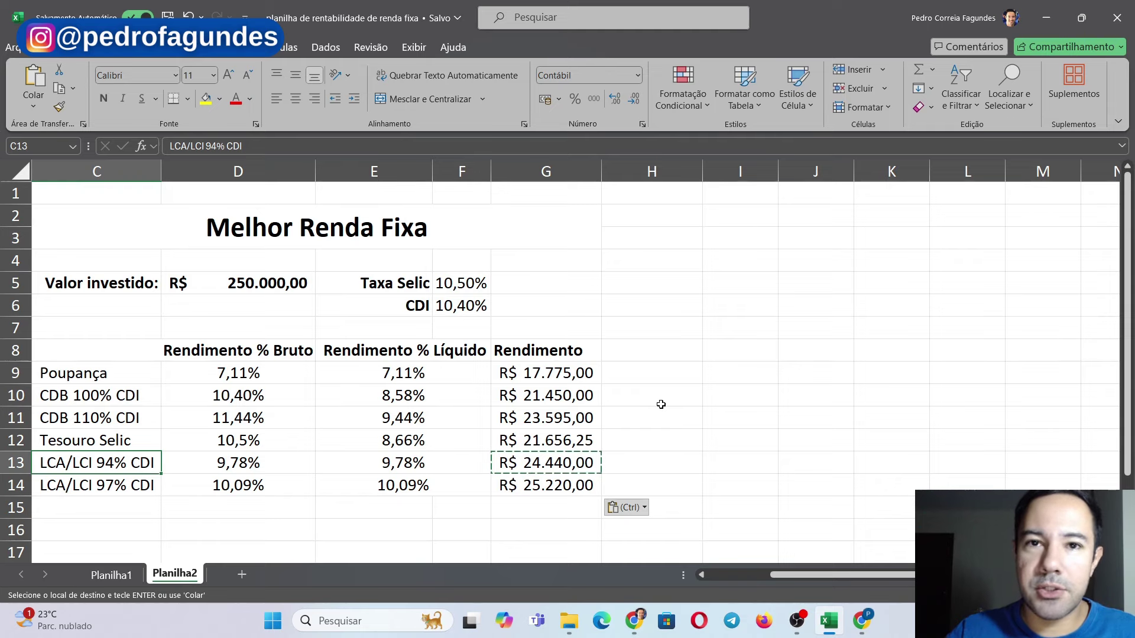
key("Right")
key("Right")
key("Right")
key("Right")
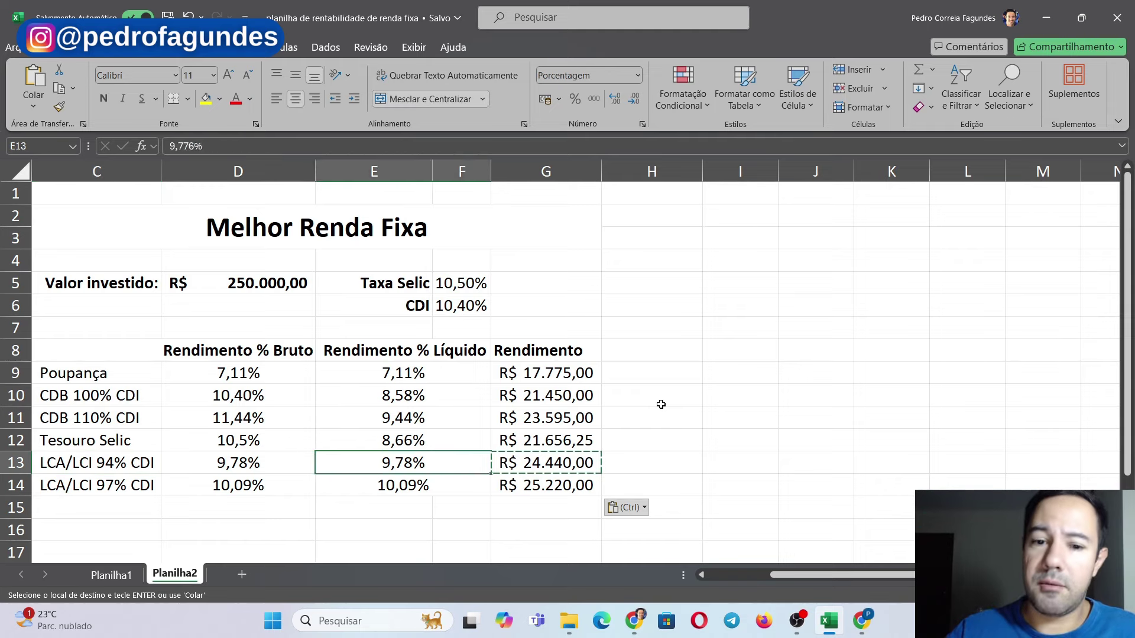
Compare the LCA/LCI 94% CDI return with those of CDB 110% CDI in G11 and Poupança in G9.
key("Up")
key("Up")
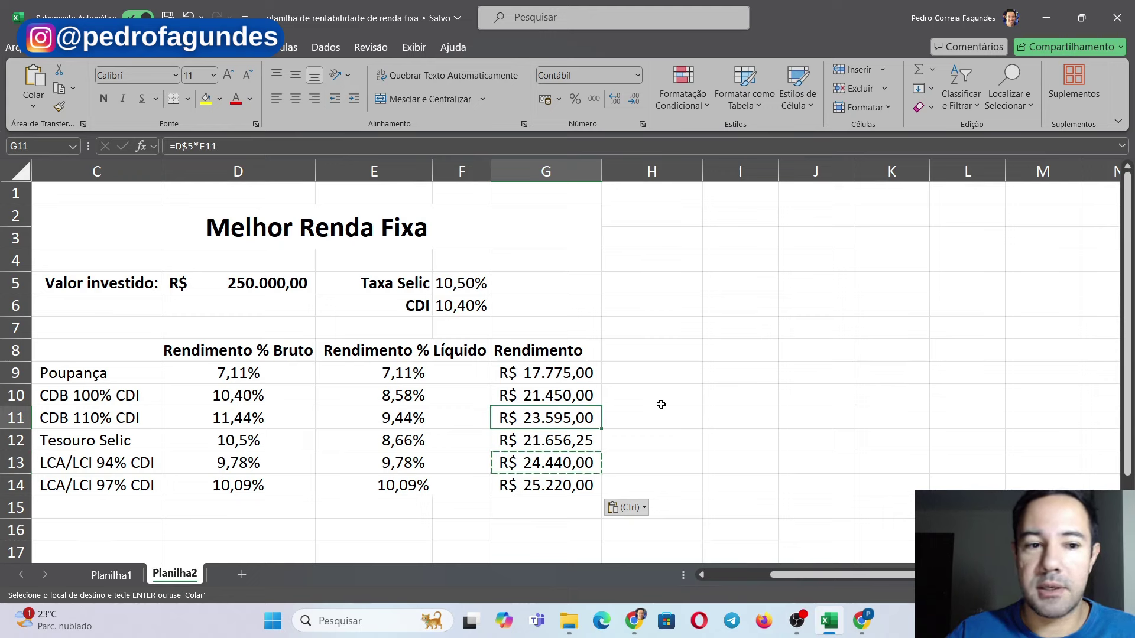
key("Up")
key("Up")
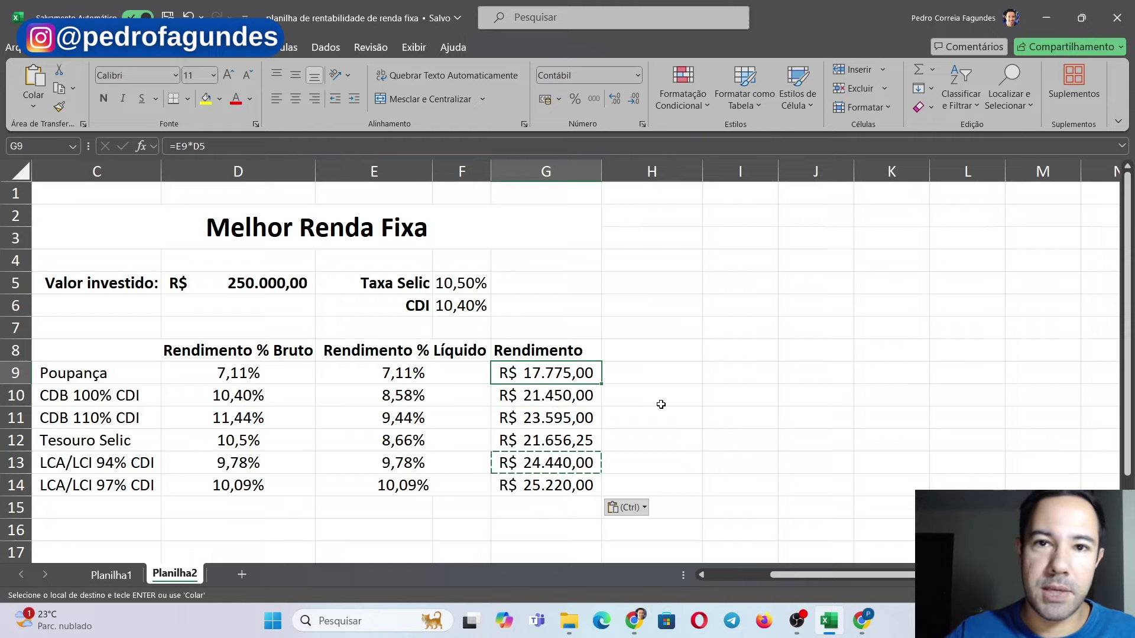